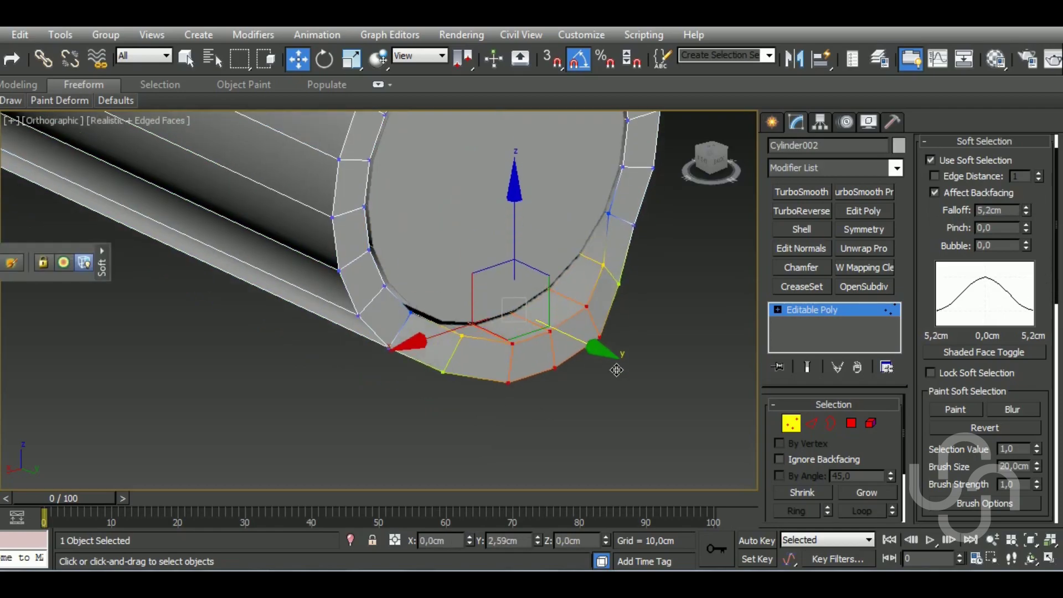
Shift the soft-selected rim vertices so the tube's open end becomes irregular, then exit vertex mode.
middle_click_drag(643, 386, 530, 230, "alt")
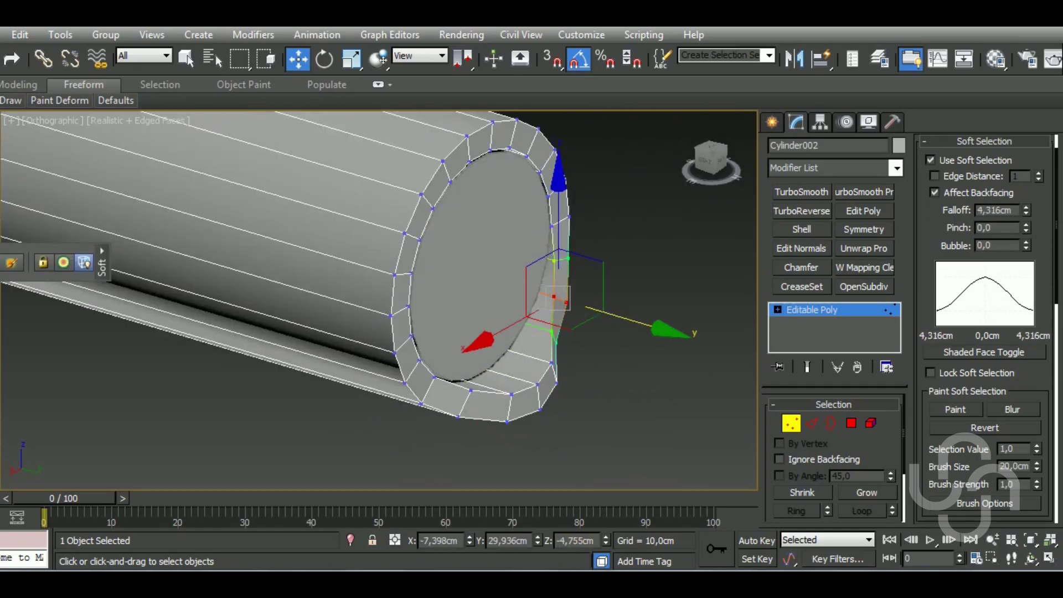
mouse_move(537, 270)
middle_mouse_down("alt")
mouse_move(492, 280)
mouse_move(517, 253)
middle_mouse_up("alt")
left_click_drag(494, 256, 581, 259)
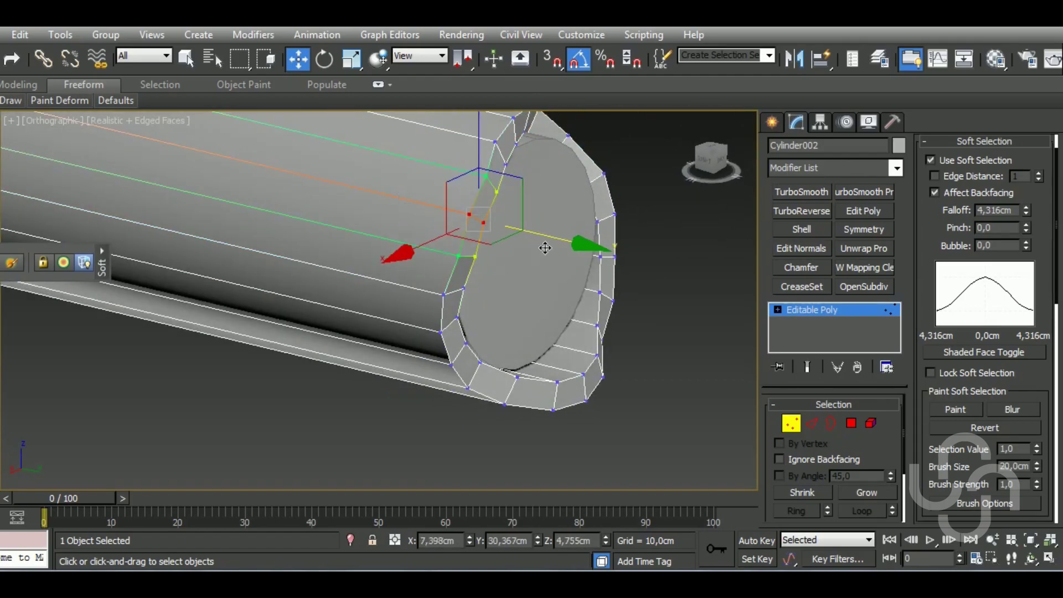
mouse_move(545, 248)
middle_mouse_down("alt")
mouse_move(488, 280)
mouse_move(710, 358)
mouse_move(558, 285)
mouse_move(582, 290)
mouse_move(521, 325)
mouse_move(631, 332)
mouse_move(636, 317)
middle_mouse_up("alt")
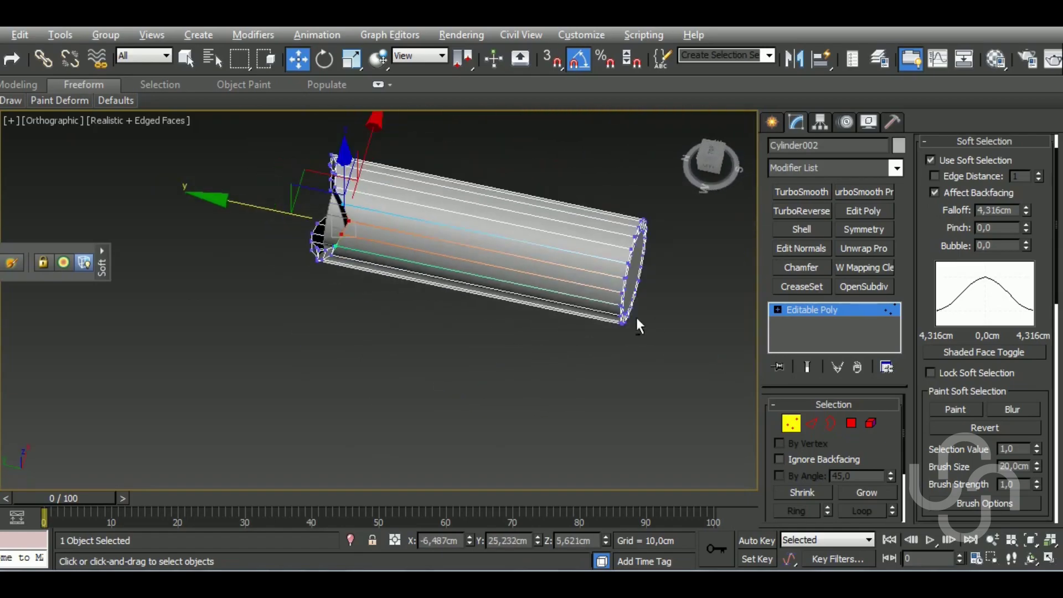
scroll(636, 317, "up", 3)
middle_click_drag(558, 266, 546, 265, "alt")
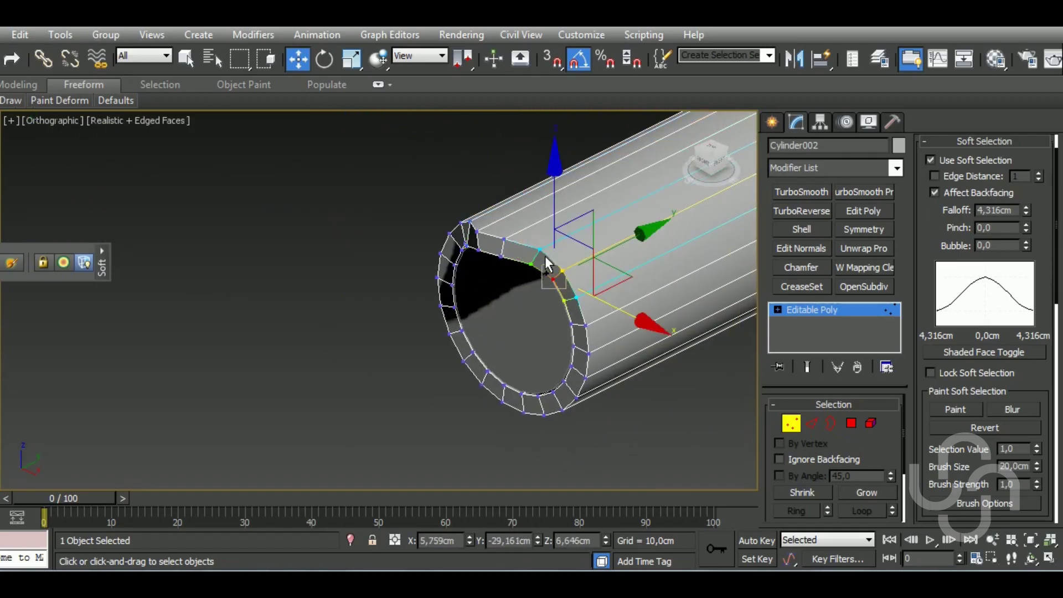
middle_click_drag(591, 408, 548, 396, "alt")
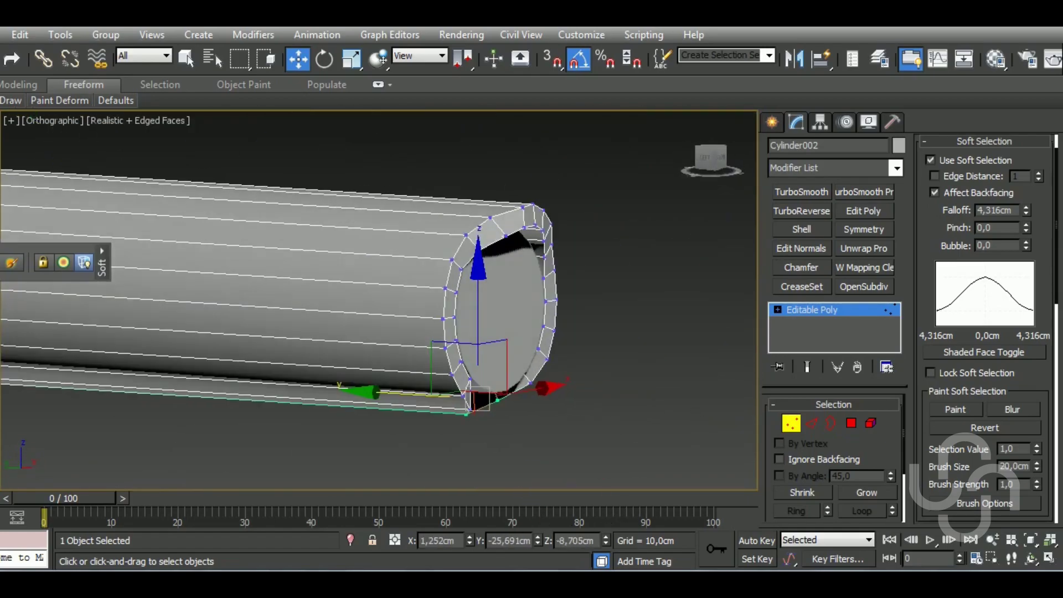
middle_click_drag(524, 313, 515, 383, "alt")
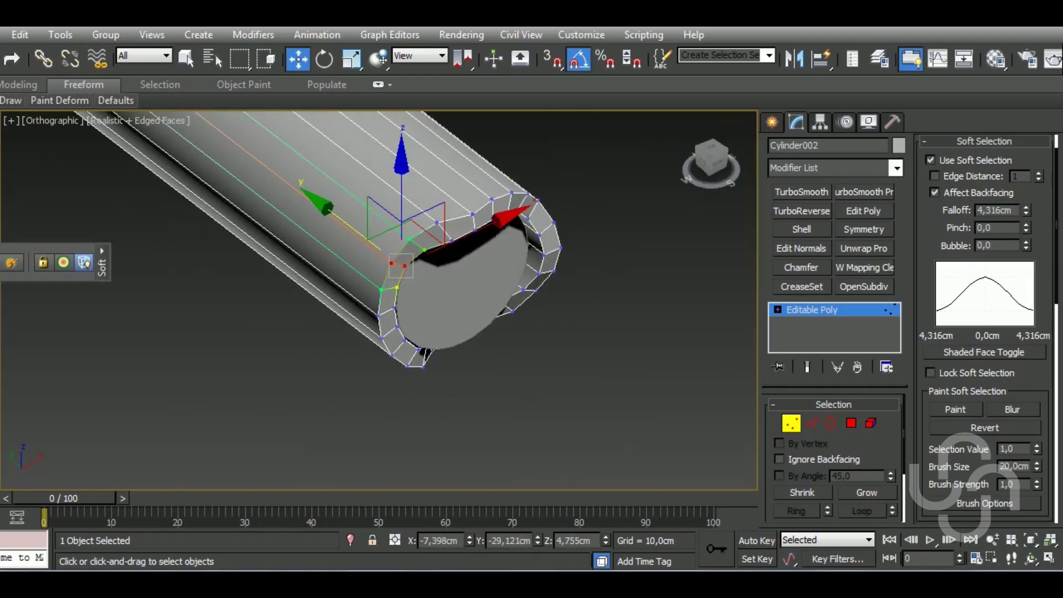
middle_click_drag(454, 233, 401, 251, "alt")
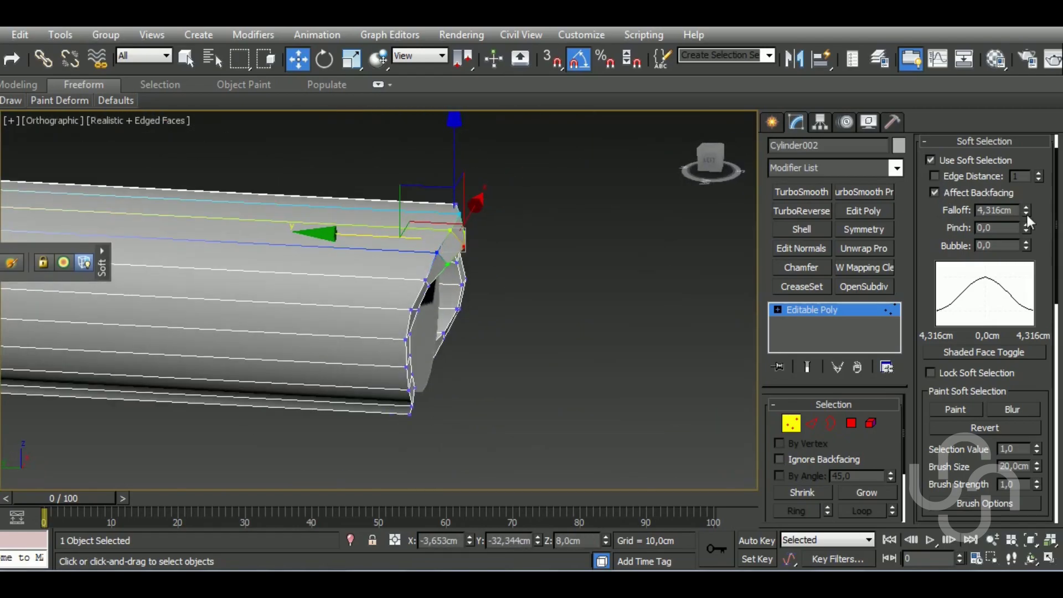
mouse_move(609, 299)
middle_mouse_down("alt")
mouse_move(428, 402)
mouse_move(601, 339)
middle_mouse_up("alt")
key("1")
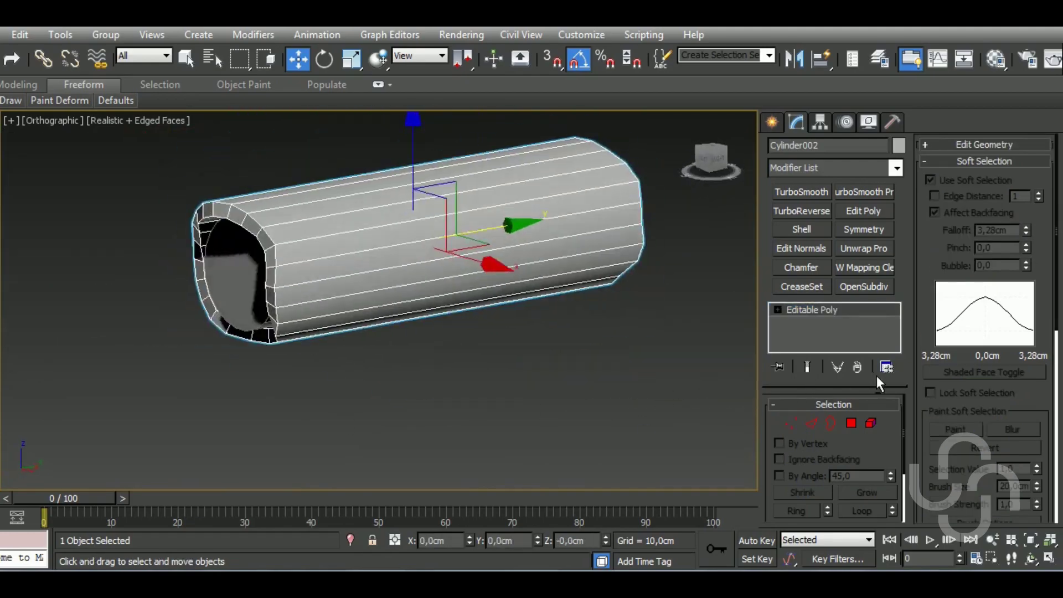
mouse_move(498, 355)
middle_mouse_down("alt")
mouse_move(418, 369)
mouse_move(499, 333)
middle_mouse_up("alt")
Pick a vertex on the tube's open end, then leave vertex editing.
key("1")
scroll(479, 209, "up", 5)
left_click(479, 209)
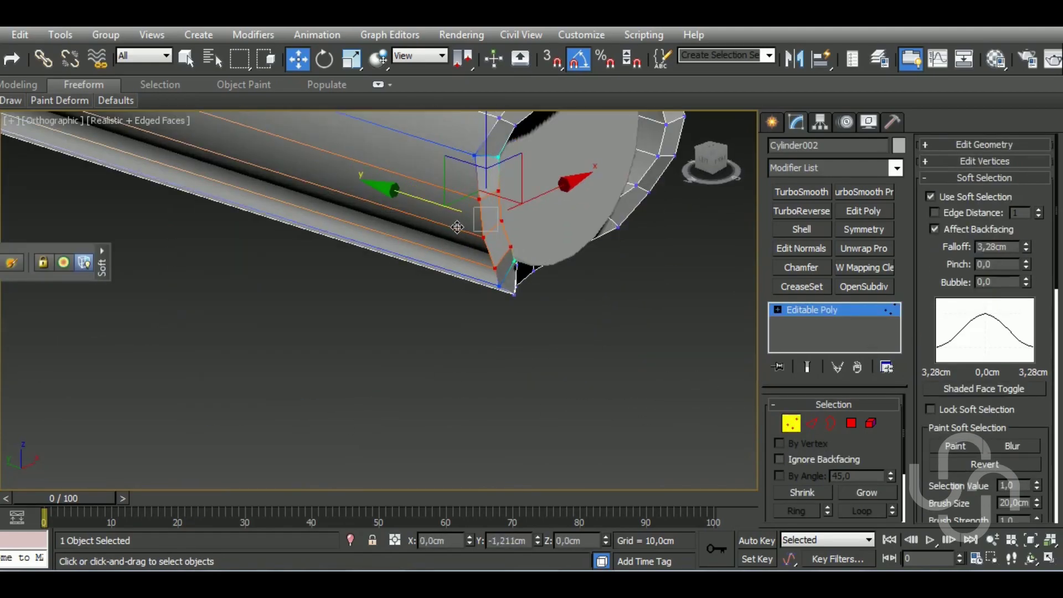
mouse_move(457, 227)
middle_mouse_down("alt")
mouse_move(562, 185)
mouse_move(522, 346)
mouse_move(534, 351)
mouse_move(511, 370)
middle_mouse_up("alt")
scroll(570, 297, "down", 3)
key("1")
Add an FFD(box) lattice to the tube with a 5x5x5 resolution.
key("2")
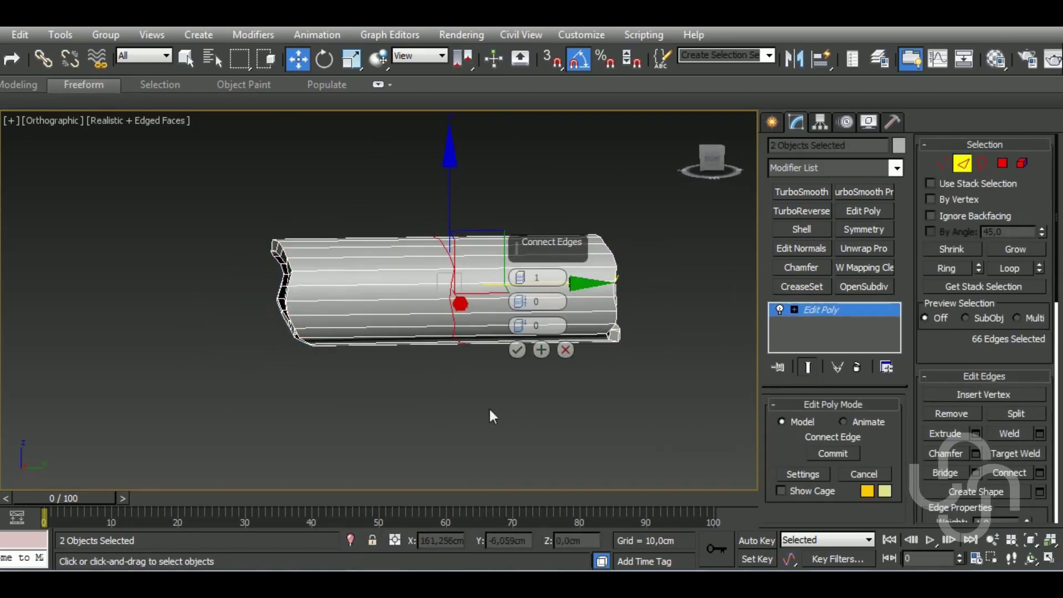
left_click(895, 167)
left_click(840, 264)
left_click(830, 450)
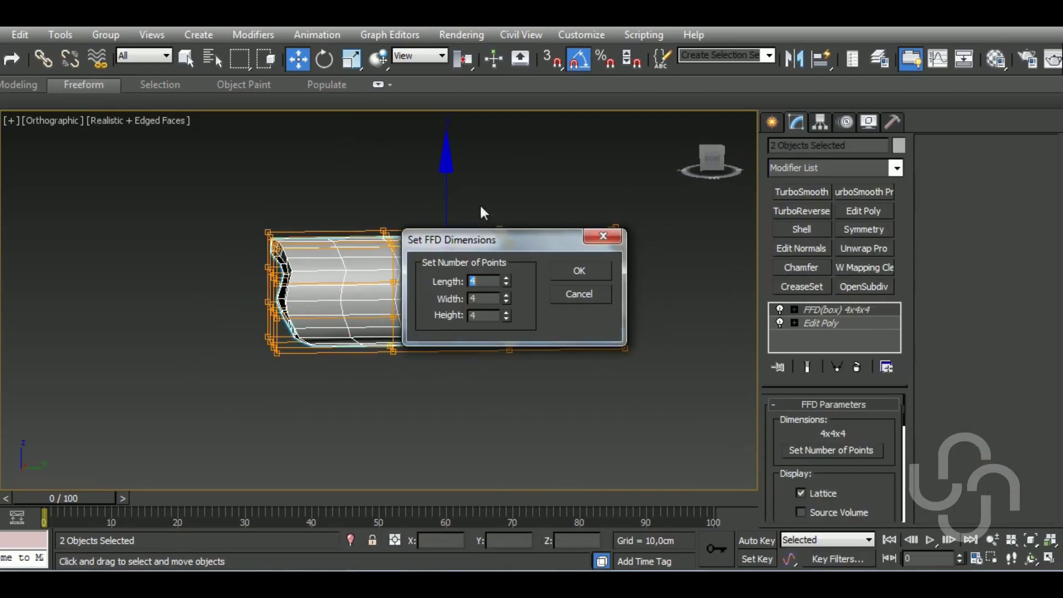
left_click(588, 272)
Scale the middle lattice control points inward to pinch the tube into a waist.
key("1")
scroll(390, 324, "up", 3)
key("r")
mouse_move(392, 280)
middle_mouse_down("alt")
mouse_move(522, 422)
mouse_move(637, 432)
mouse_move(650, 451)
middle_mouse_up("alt")
key("l")
scroll(443, 338, "up", 3)
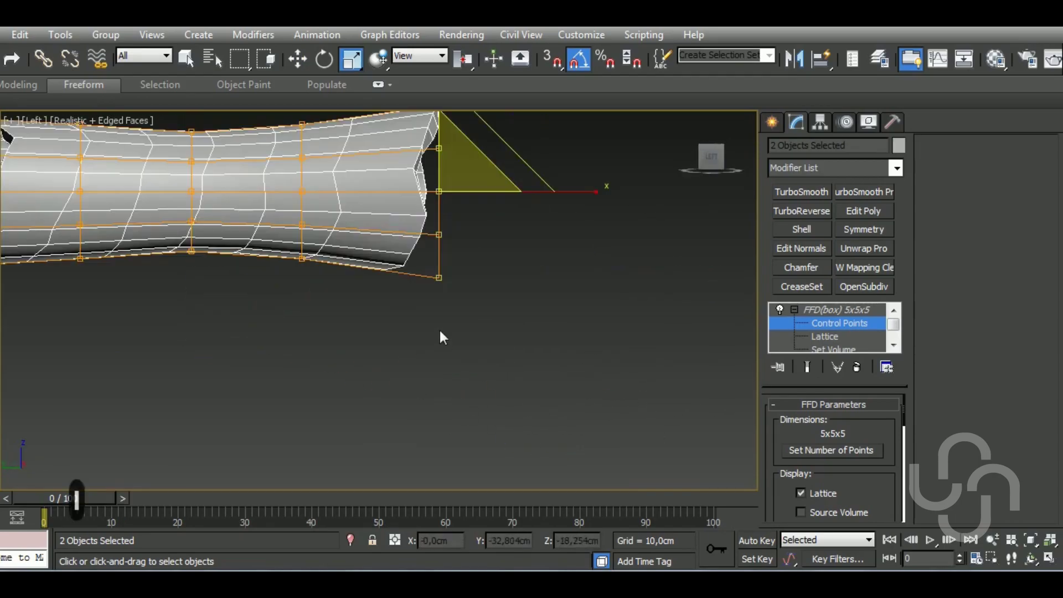
key("w")
middle_click_drag(443, 337, 632, 444, "alt")
Collapse the lattice into an Editable Poly and select the ring of edges around the tube.
right_click(523, 314)
scroll(474, 363, "up", 5)
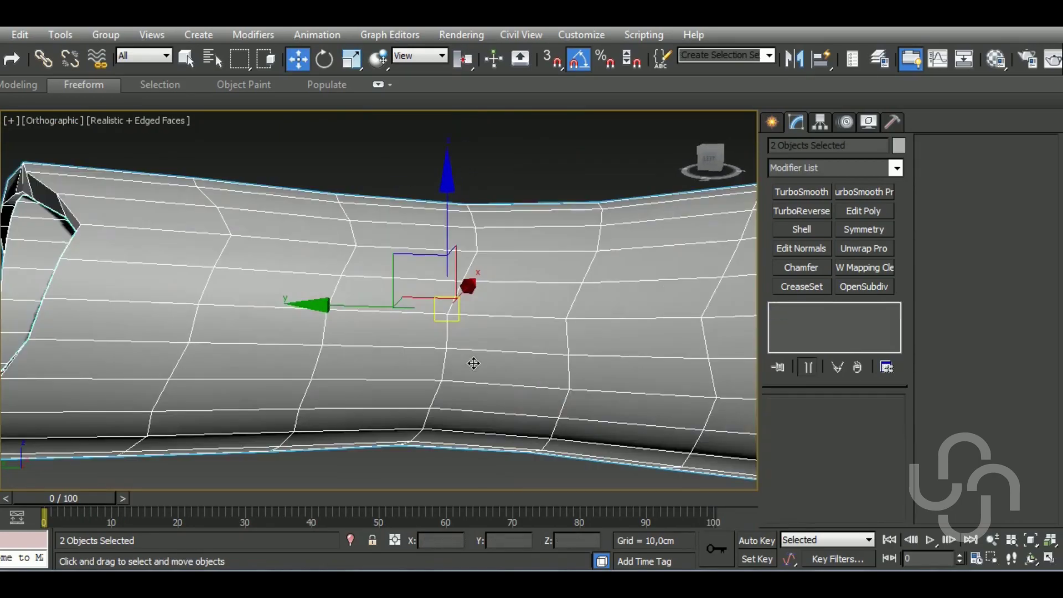
scroll(474, 363, "down", 5)
left_click(565, 397)
left_click(587, 380)
key("2")
left_click(574, 349, "shift")
Connect two new edge loops and select the side polygons for the branch.
key("ctrl+shift+e")
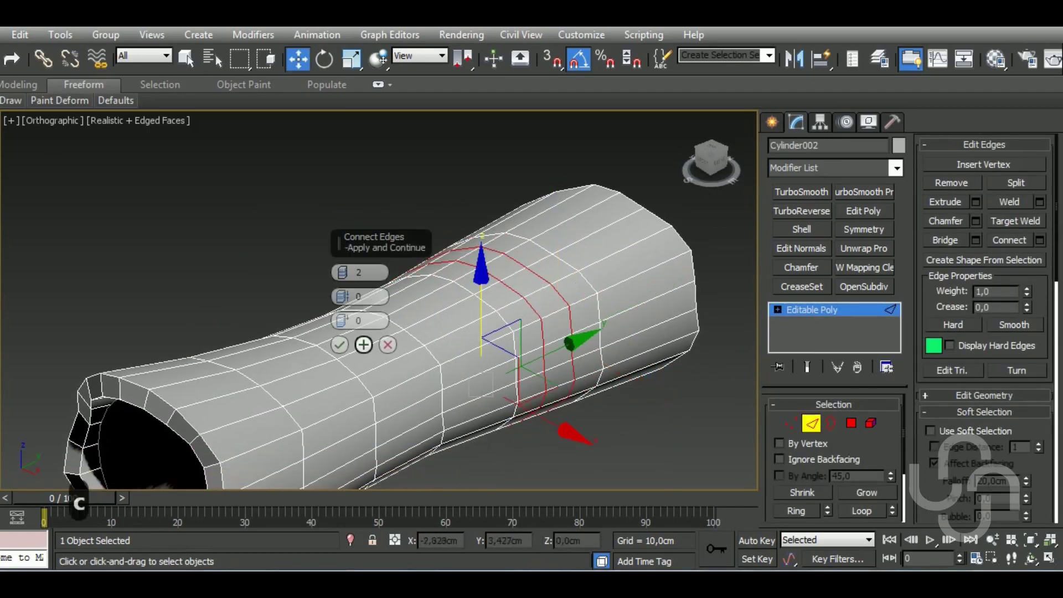
left_click(339, 345)
key("4")
mouse_move(637, 377)
middle_mouse_down("alt")
mouse_move(624, 339)
mouse_move(468, 311)
middle_mouse_up("alt")
Bevel the chosen face outward into a tapered branch stub.
key("r")
key("ctrl+shift+b")
left_click_drag(339, 320, 339, 310)
left_click(354, 331)
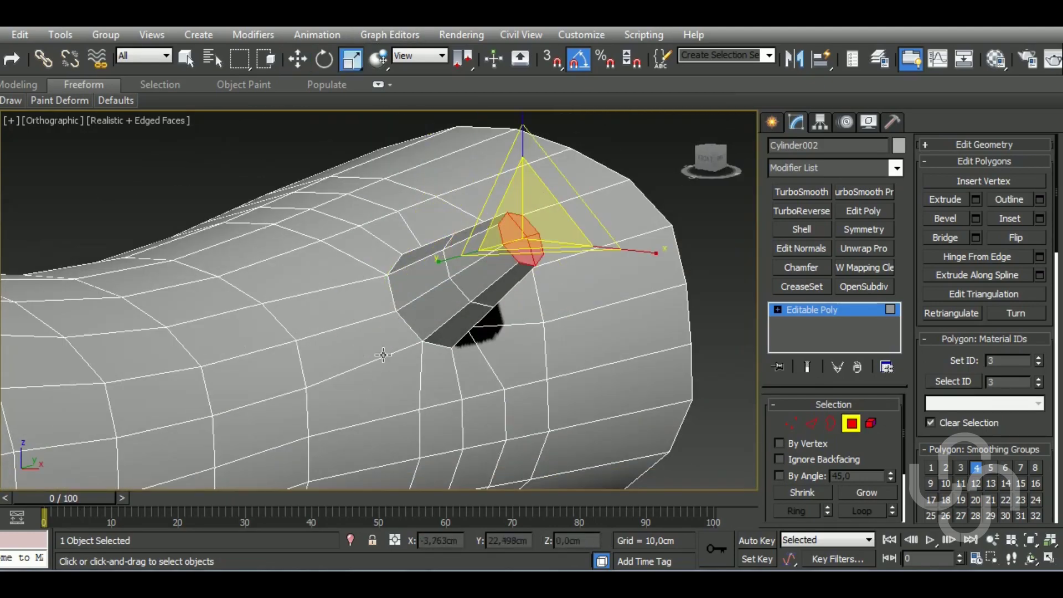
middle_click_drag(383, 354, 476, 365, "alt")
key("e")
key("2")
mouse_move(543, 382)
middle_mouse_down("alt")
mouse_move(586, 395)
mouse_move(476, 382)
middle_mouse_up("alt")
Undo unwanted stub changes and review the log's shape with edges toggled.
key("4")
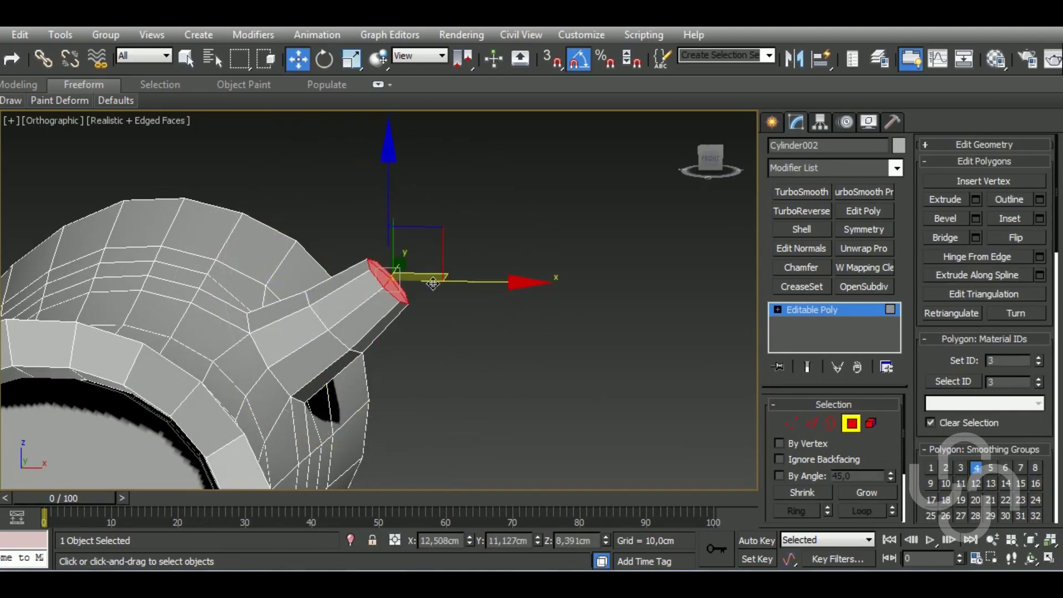
mouse_move(433, 284)
middle_mouse_down("alt")
mouse_move(551, 361)
mouse_move(404, 315)
middle_mouse_up("alt")
key("ctrl+z")
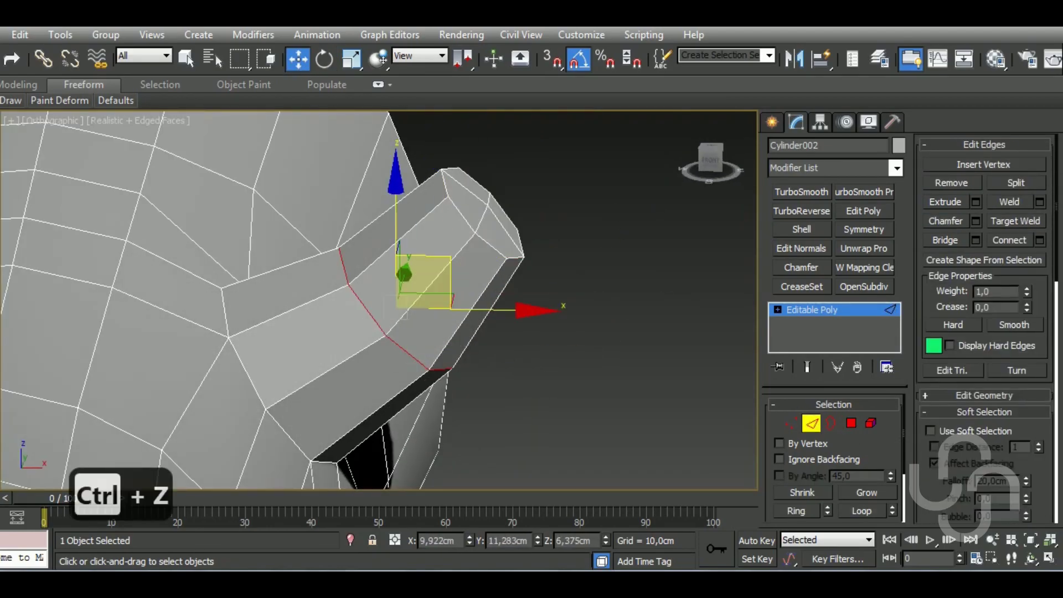
key("ctrl+z")
key("ctrl+z")
key("ctrl+z")
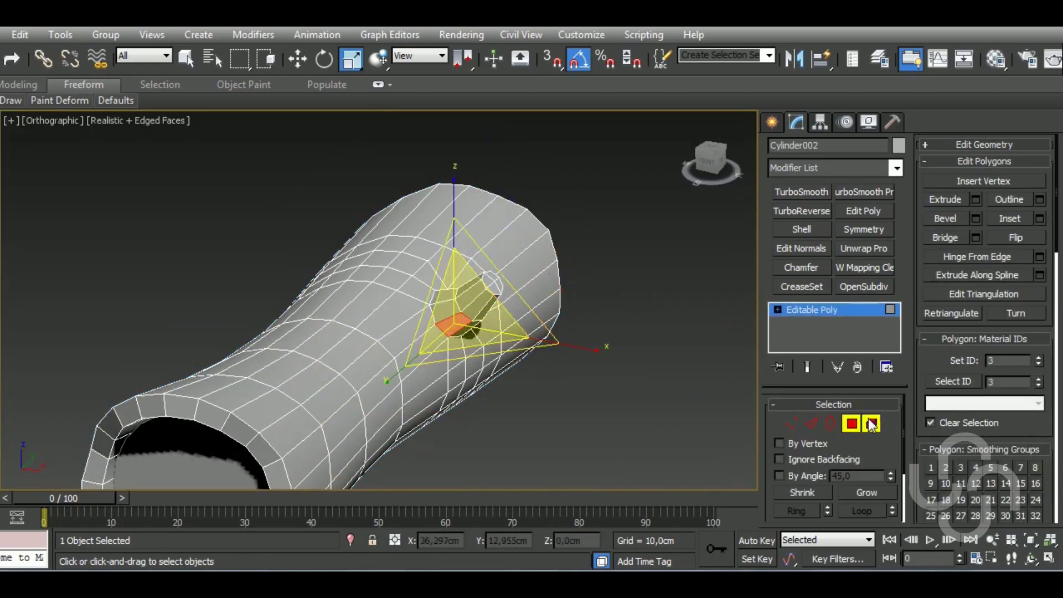
left_click(872, 424)
key("F4")
key("ctrl+z")
key("ctrl+z")
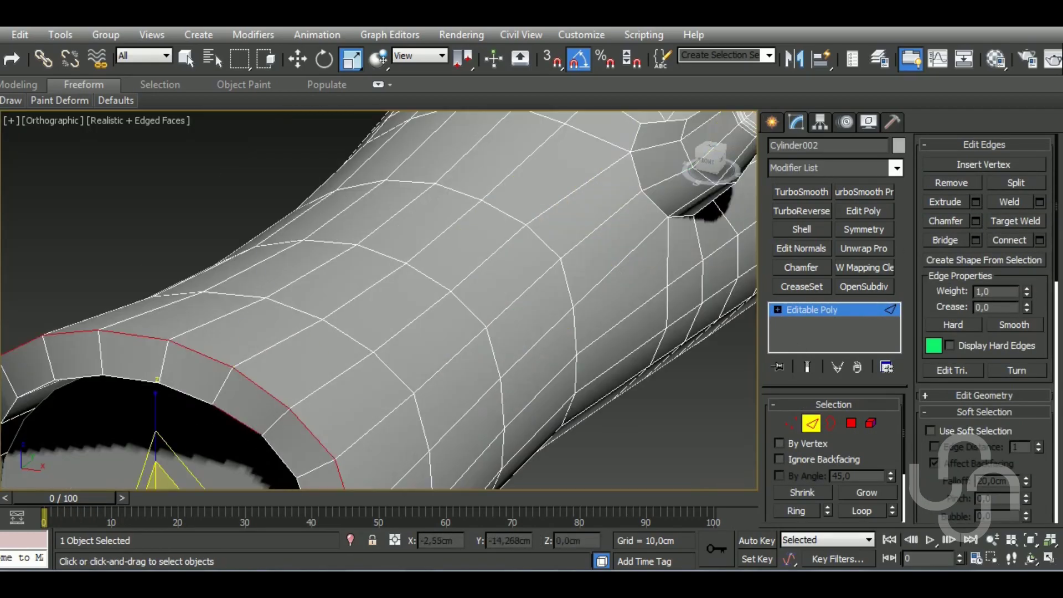
middle_click_drag(539, 291, 507, 385, "alt")
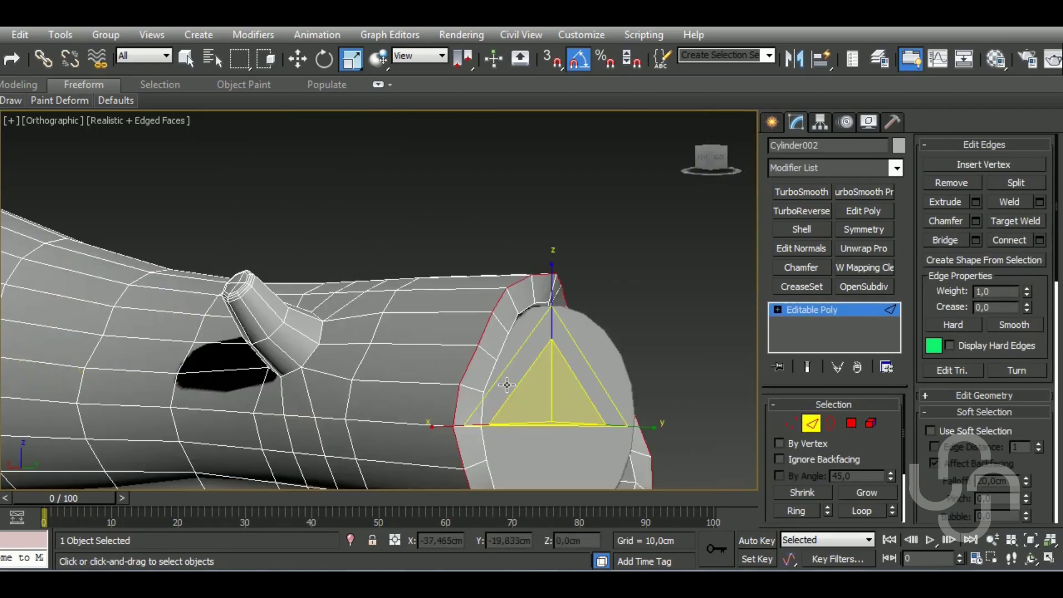
key("ctrl+z")
key("ctrl+z")
key("ctrl+z")
key("ctrl+z")
Select the border edges around the end caps and review the finished log.
key("F4")
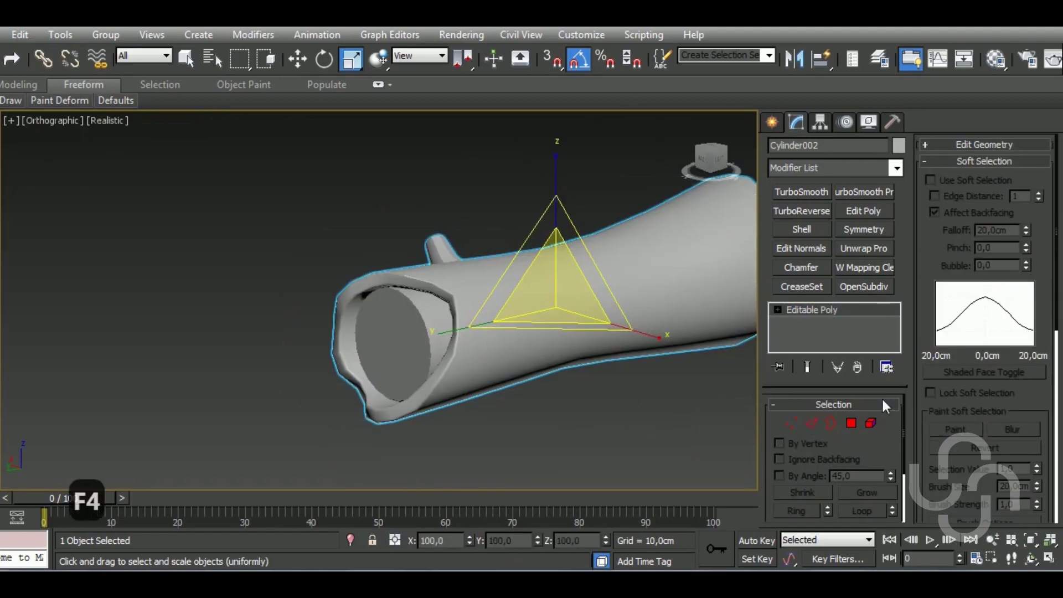
key("F4")
key("1")
key("w")
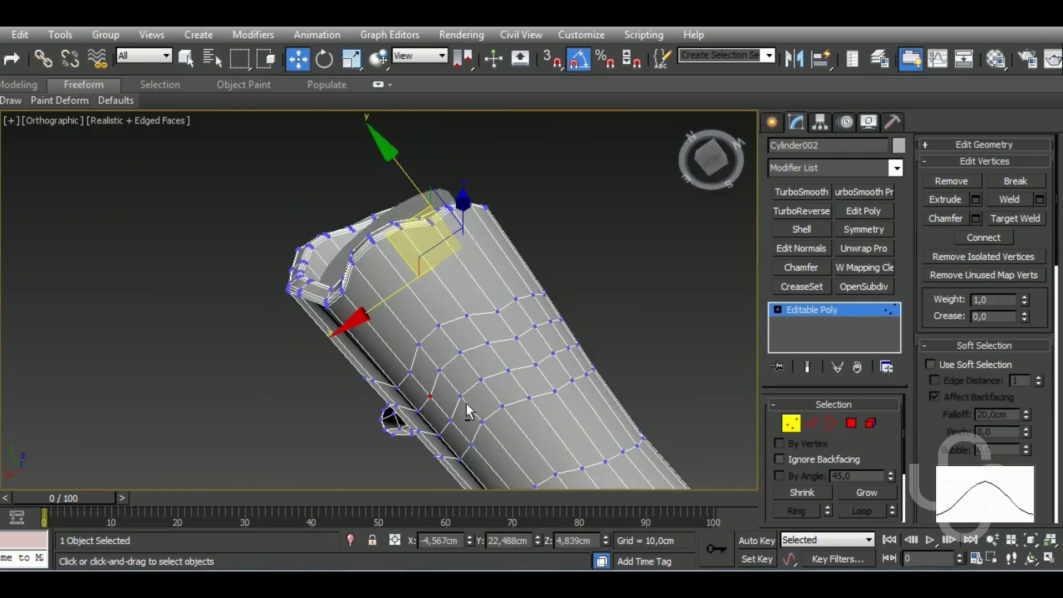
left_click(812, 424, "ctrl")
key("F4")
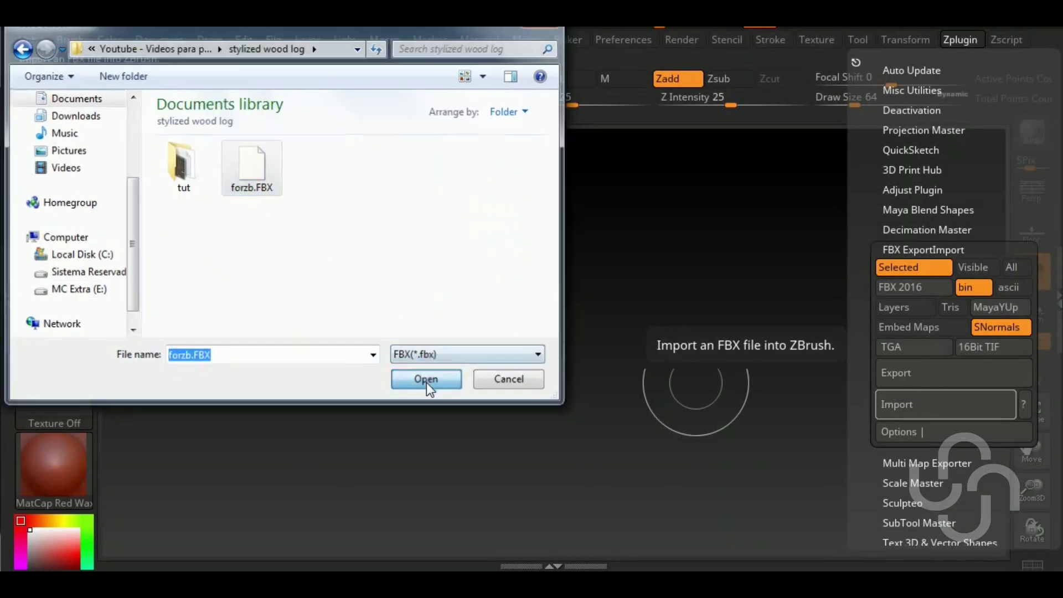
Import the log into ZBrush, subdivide it with Divide and enable DynaMesh.
left_click(427, 380)
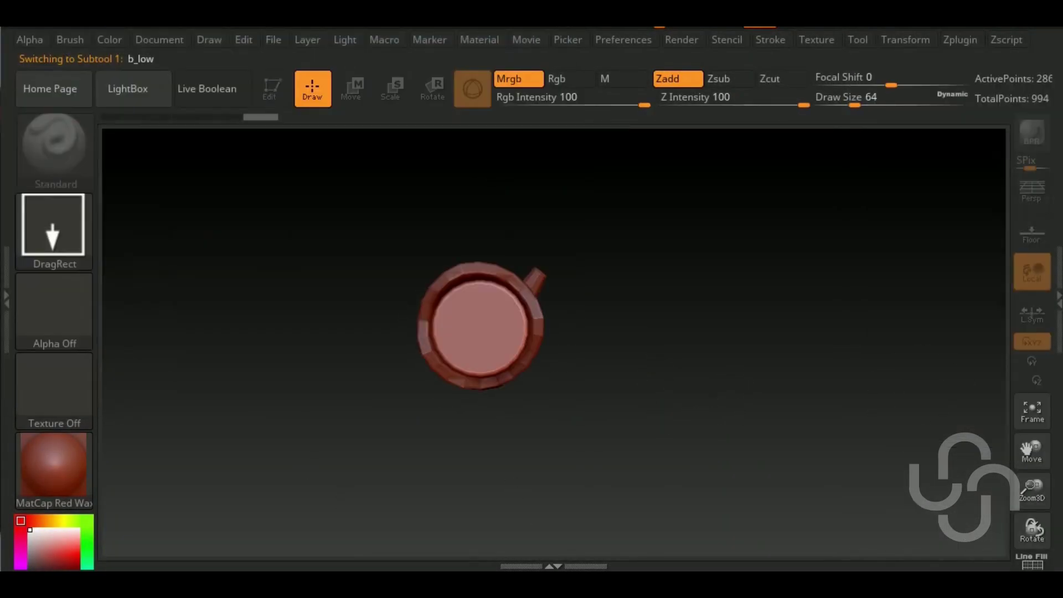
scroll(1018, 496, "down", 3)
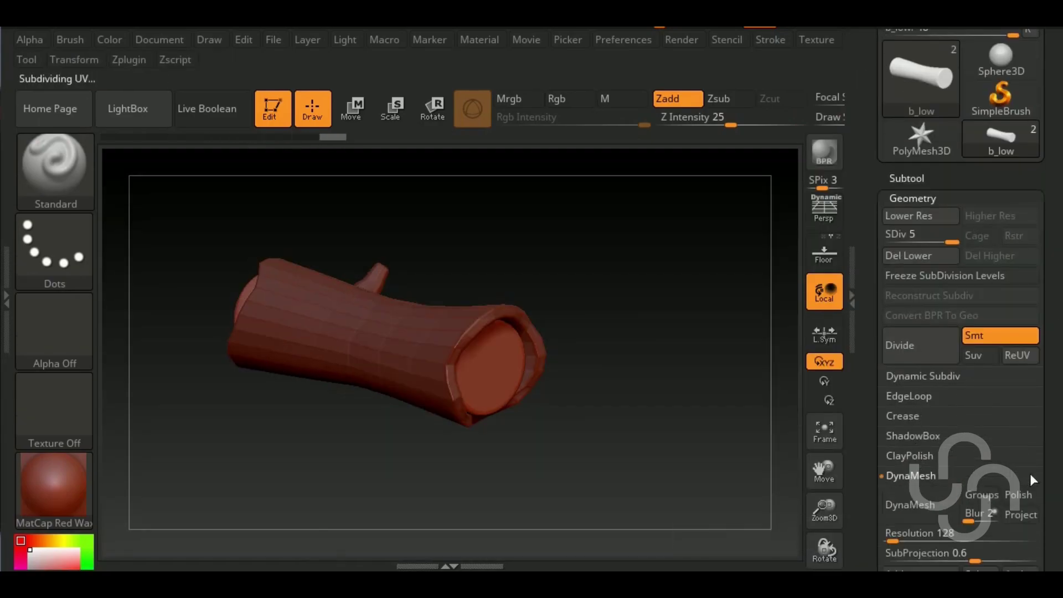
scroll(941, 476, "down", 2)
left_click(924, 284)
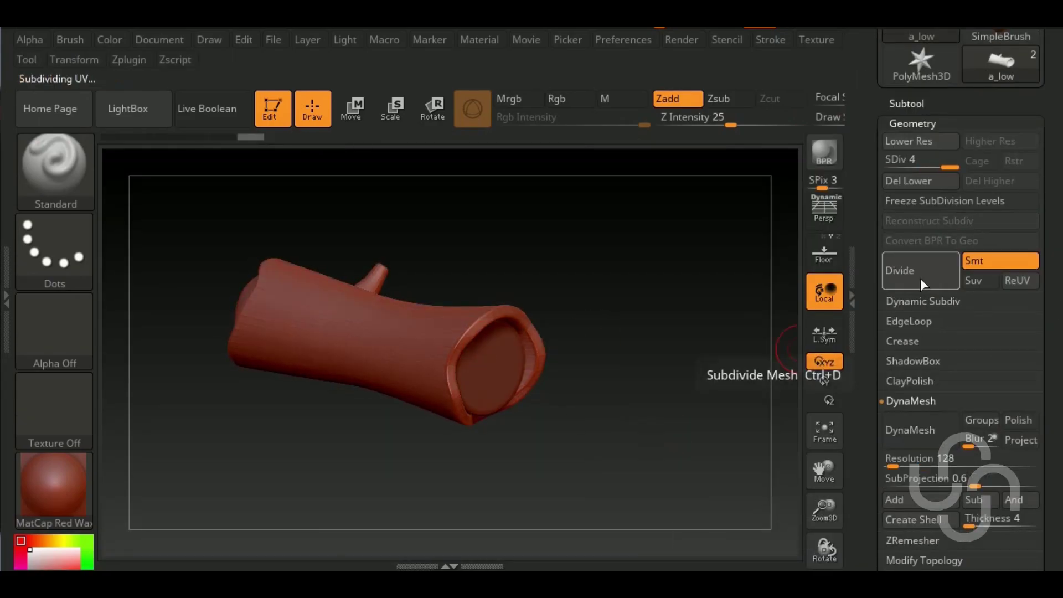
type("856")
left_click_drag(928, 466, 936, 466)
left_click(921, 430)
left_click(759, 467)
Switch to the OrbFlatten_Edge brush and flatten bark edges around the log.
mouse_move(700, 430)
left_mouse_down()
mouse_move(646, 447)
mouse_move(382, 289)
left_mouse_up()
key("b")
left_click(578, 335)
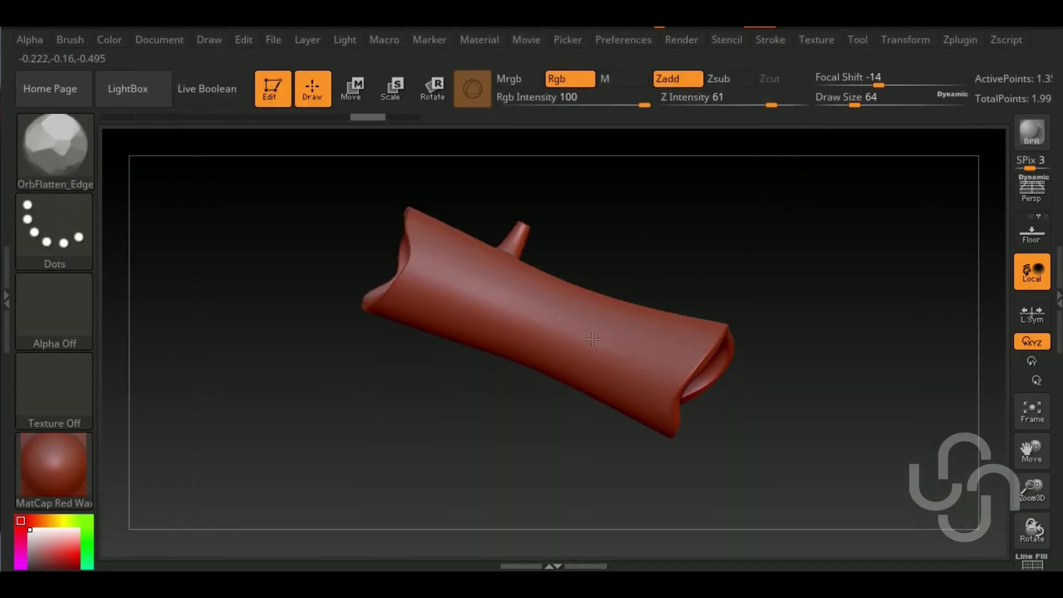
right_click_drag(462, 277, 559, 277)
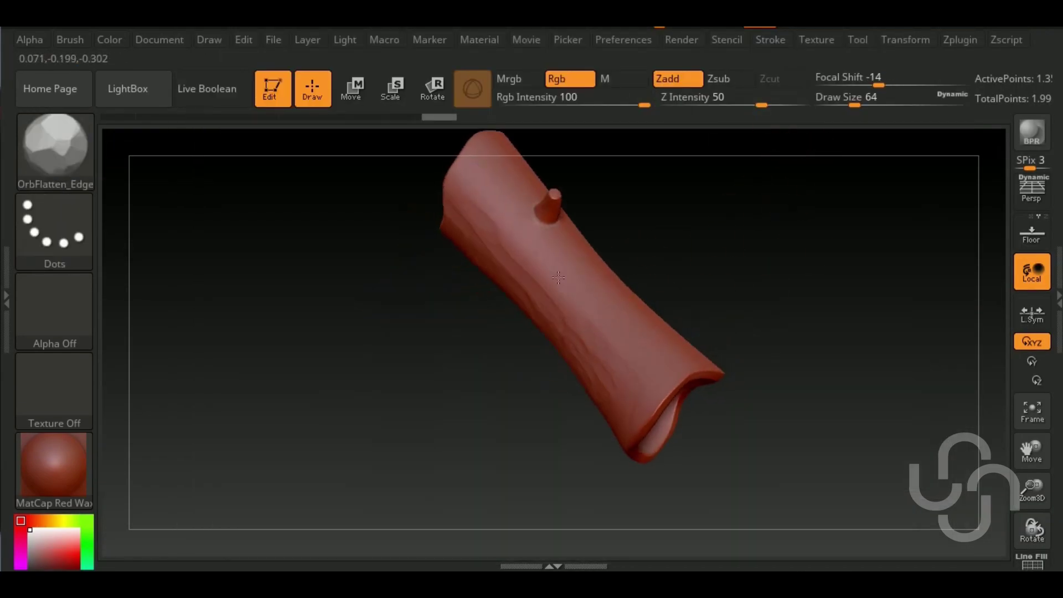
mouse_move(483, 179)
right_mouse_down()
mouse_move(616, 297)
mouse_move(738, 327)
mouse_move(649, 253)
mouse_move(612, 299)
mouse_move(656, 366)
mouse_move(648, 341)
right_mouse_up()
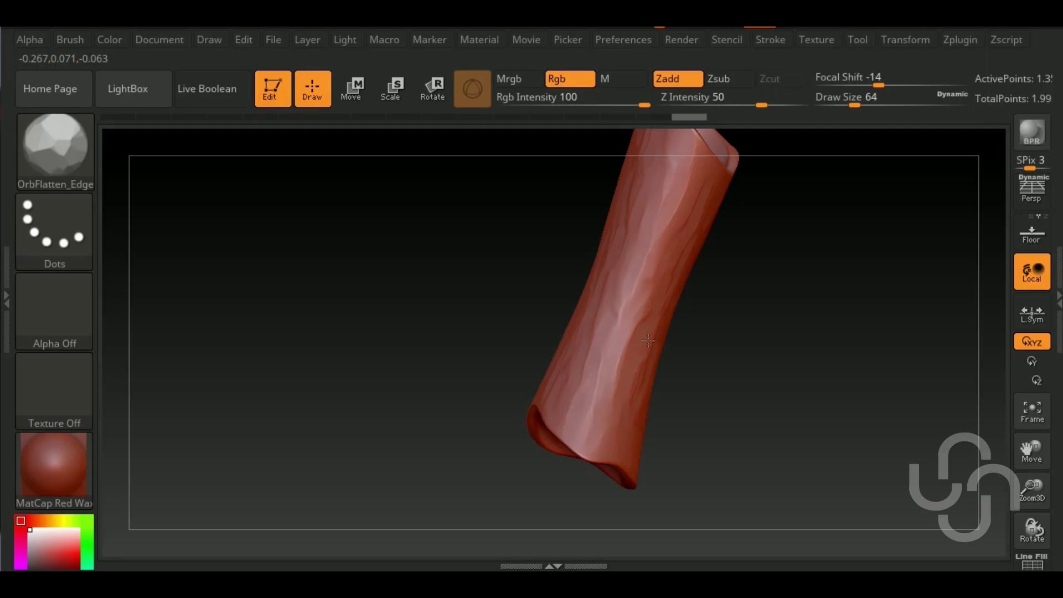
right_click_drag(475, 552, 447, 442)
scroll(446, 441, "up", 5)
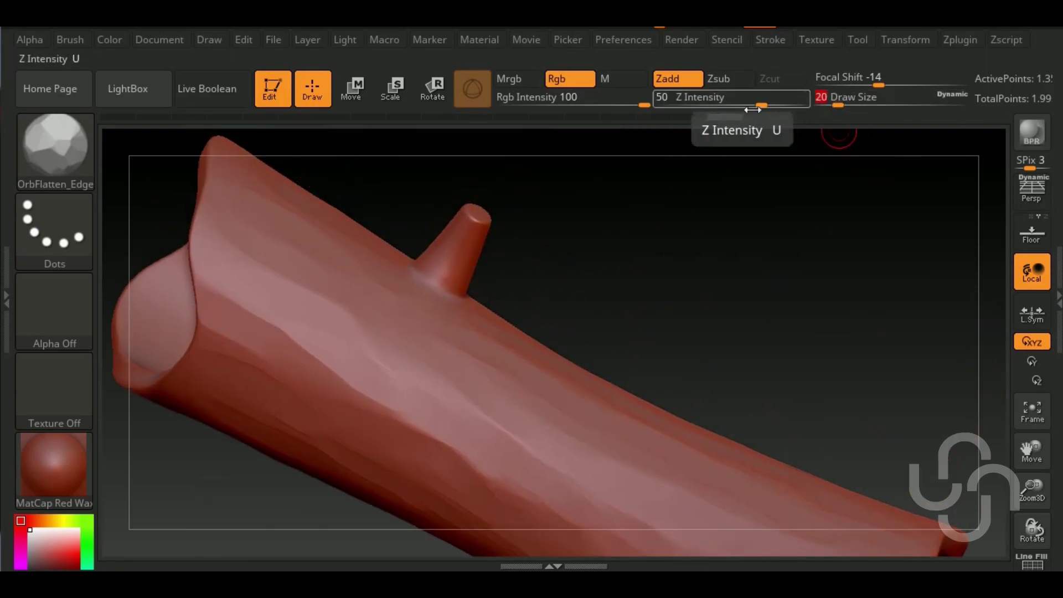
right_click_drag(468, 232, 849, 103)
mouse_move(486, 241)
right_mouse_down()
mouse_move(543, 250)
mouse_move(497, 204)
mouse_move(812, 382)
right_mouse_up()
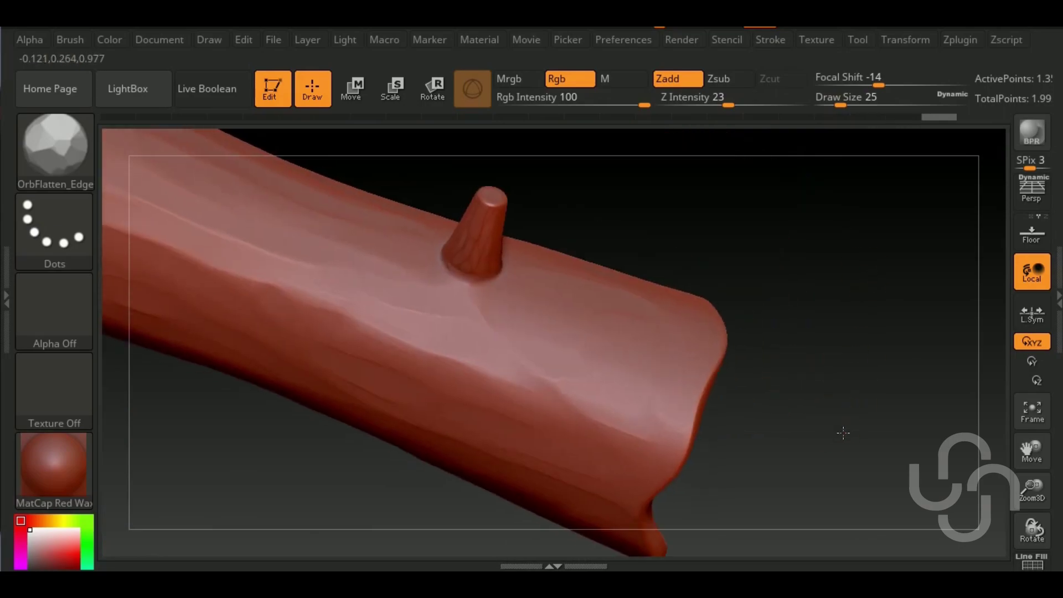
scroll(335, 272, "down", 3)
mouse_move(286, 270)
right_mouse_down()
mouse_move(748, 367)
mouse_move(702, 326)
mouse_move(592, 293)
mouse_move(750, 247)
mouse_move(667, 408)
right_mouse_up()
Set brush size 35 and intensity to 17, then carve wavy grooves lengthwise.
left_click_drag(840, 105, 855, 105)
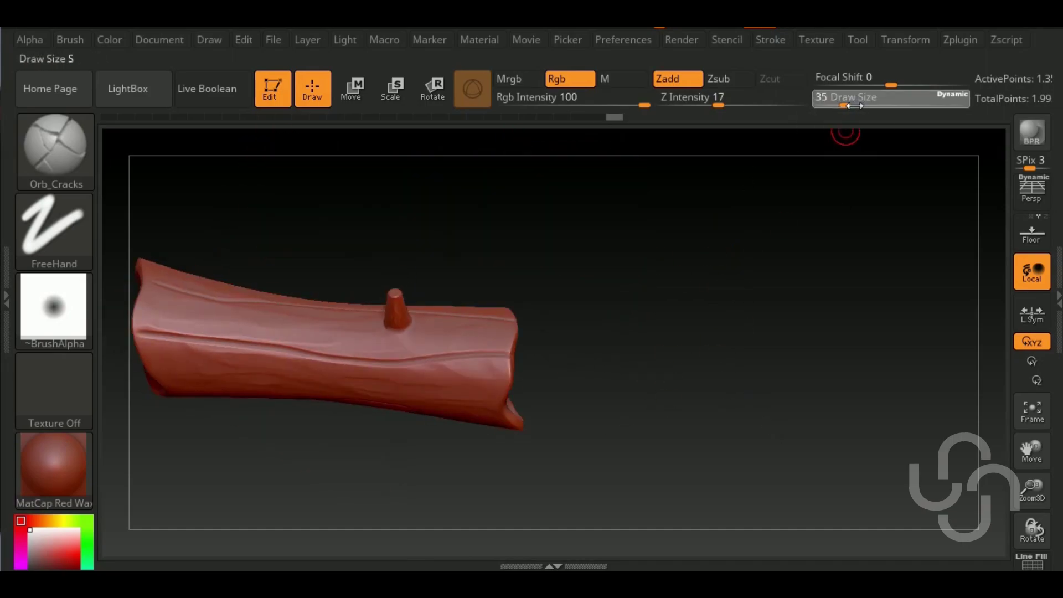
left_click_drag(716, 104, 718, 104)
right_click_drag(681, 387, 703, 370, "alt")
left_click(770, 39)
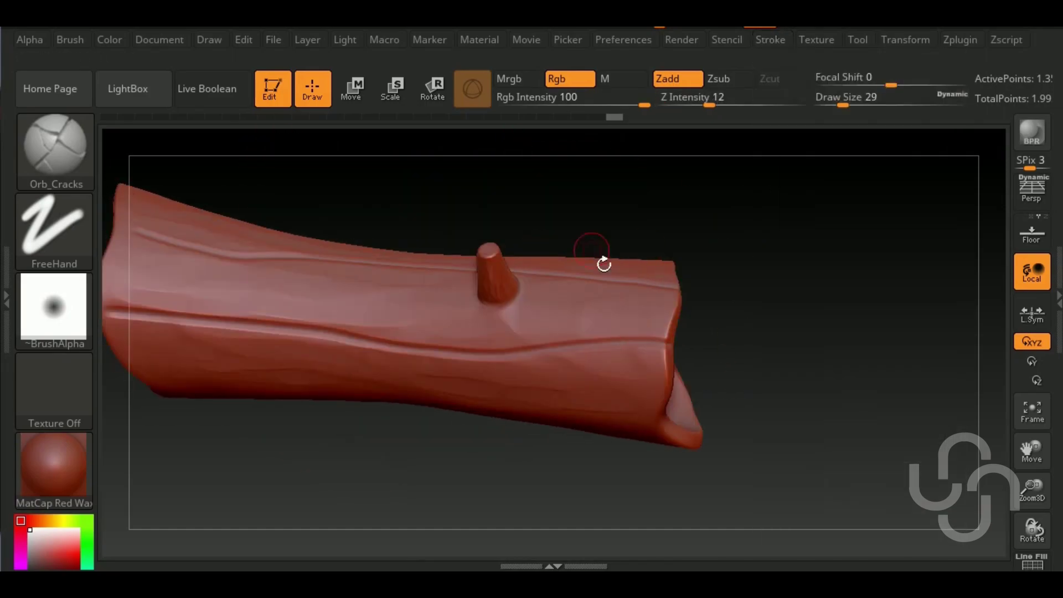
left_click_drag(733, 105, 719, 106)
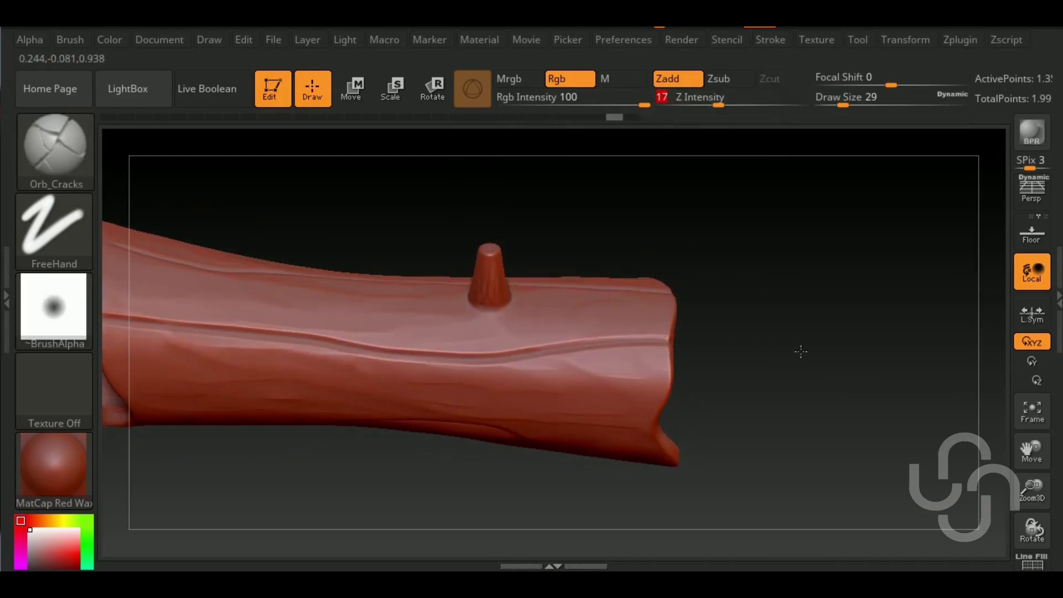
mouse_move(801, 351)
right_mouse_down()
mouse_move(785, 344)
mouse_move(902, 325)
mouse_move(886, 322)
right_mouse_up()
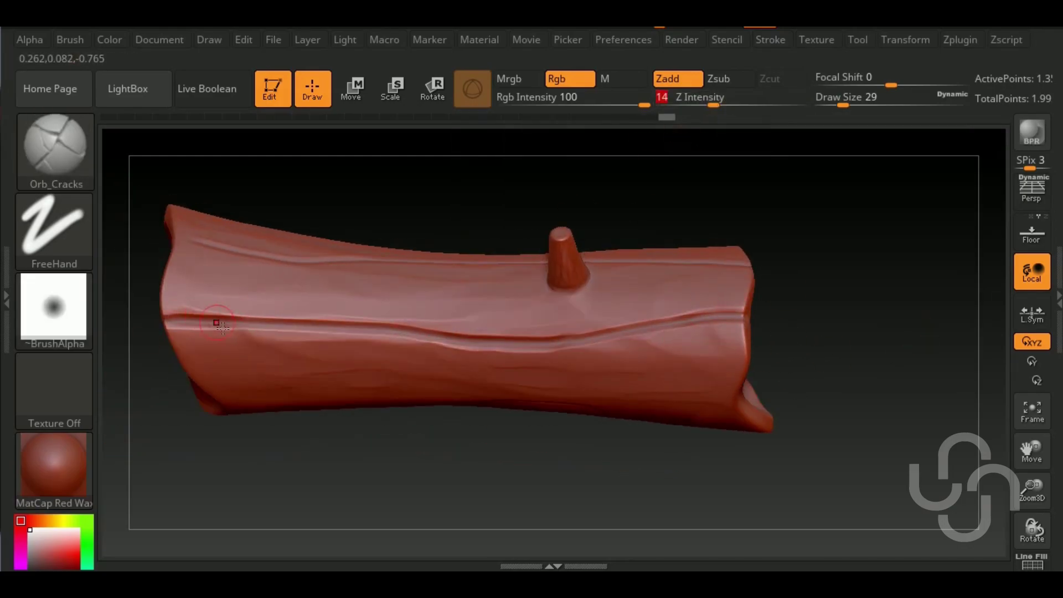
right_click_drag(805, 318, 792, 172)
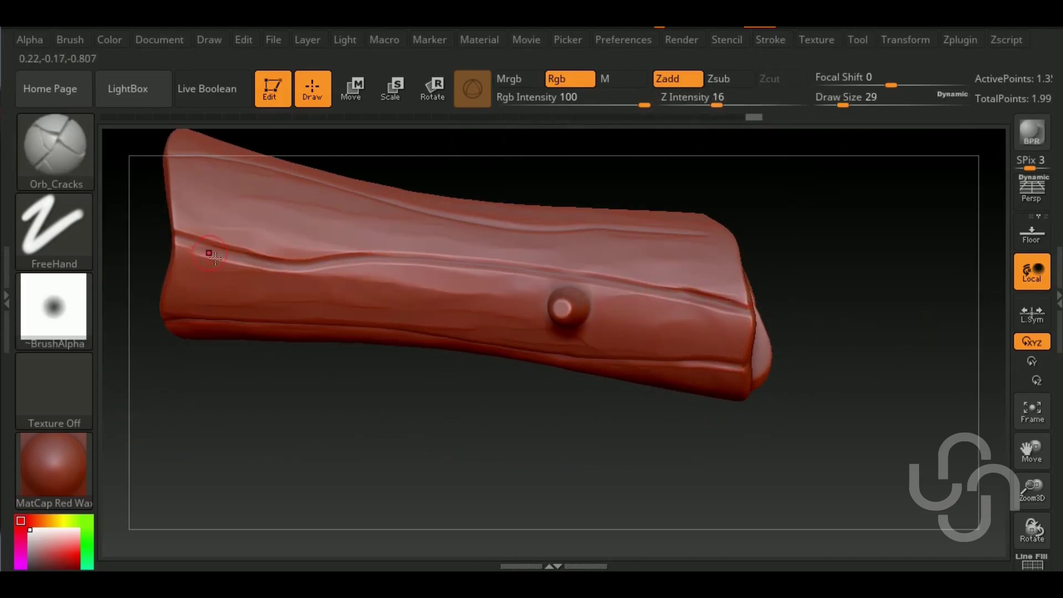
mouse_move(441, 267)
right_mouse_down()
mouse_move(624, 292)
mouse_move(451, 257)
mouse_move(921, 403)
mouse_move(717, 232)
mouse_move(216, 191)
mouse_move(353, 409)
mouse_move(310, 327)
mouse_move(427, 464)
mouse_move(525, 267)
right_mouse_up()
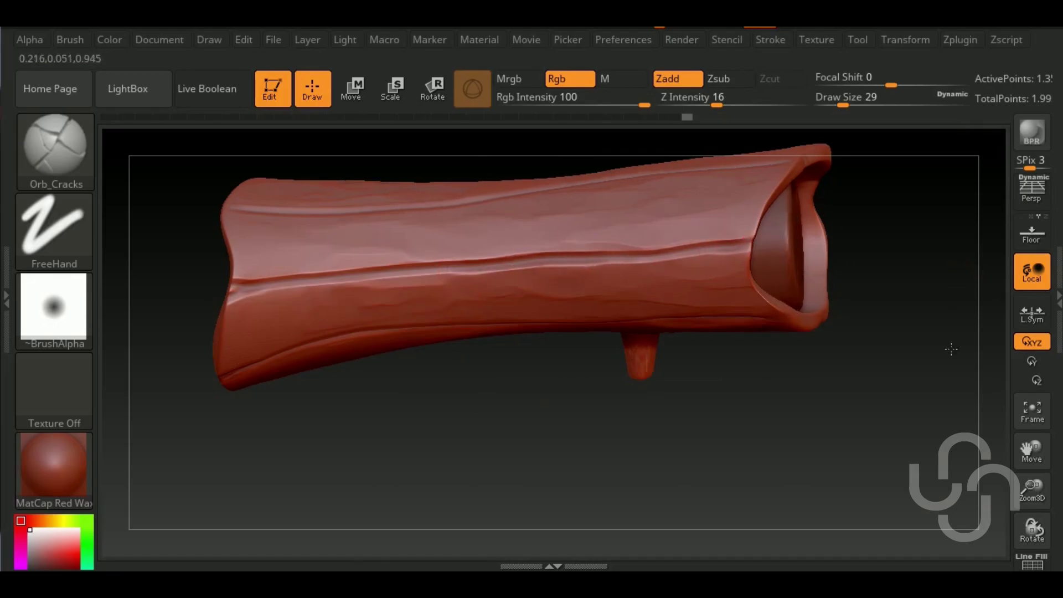
mouse_move(951, 349)
right_mouse_down()
mouse_move(598, 342)
mouse_move(780, 243)
right_mouse_up()
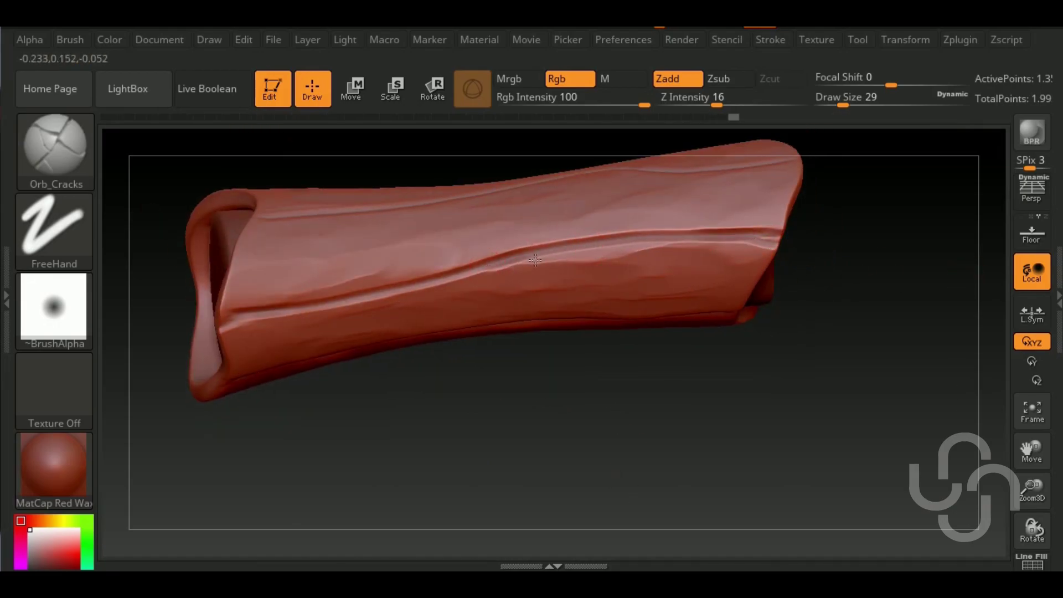
right_click_drag(602, 246, 923, 327)
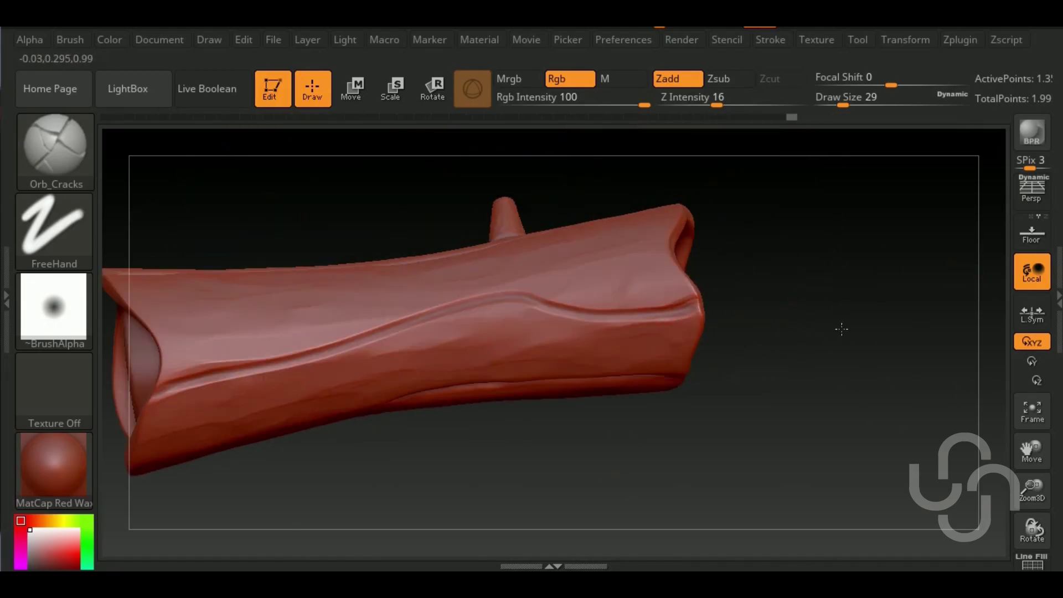
mouse_move(842, 329)
right_mouse_down()
mouse_move(783, 491)
mouse_move(783, 316)
right_mouse_up()
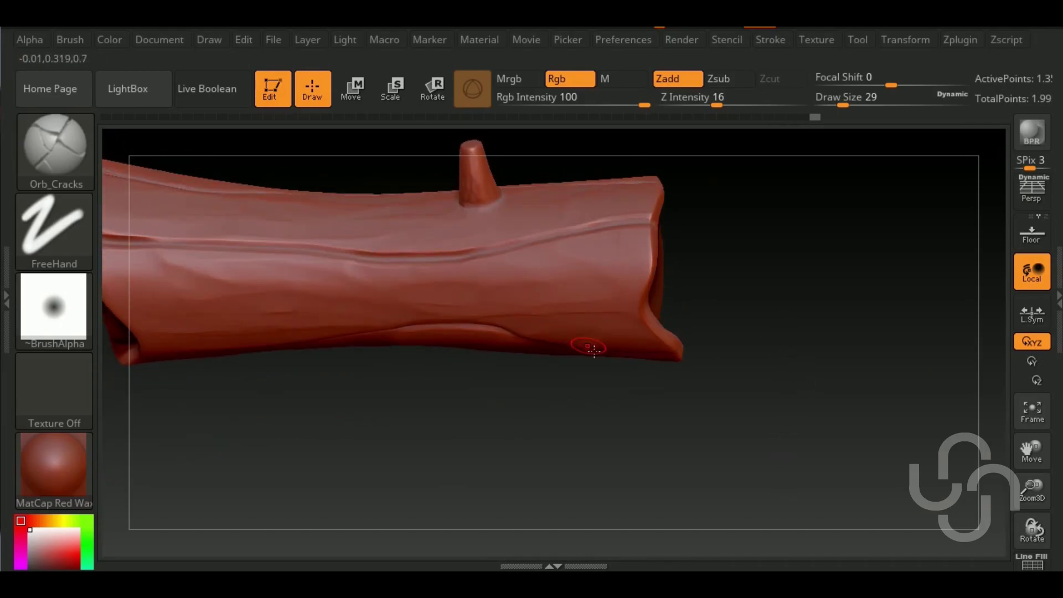
mouse_move(594, 348)
right_mouse_down()
mouse_move(815, 367)
mouse_move(846, 106)
right_mouse_up()
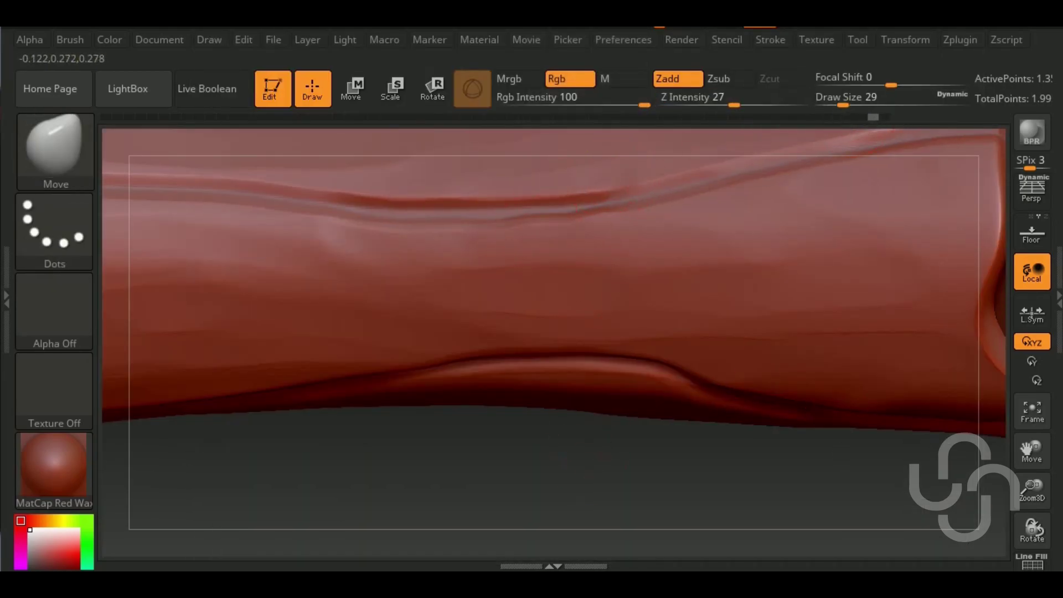
Refine the bark grooves from several angles around the log and its peg.
mouse_move(764, 266)
right_mouse_down()
mouse_move(796, 233)
mouse_move(790, 240)
right_mouse_up()
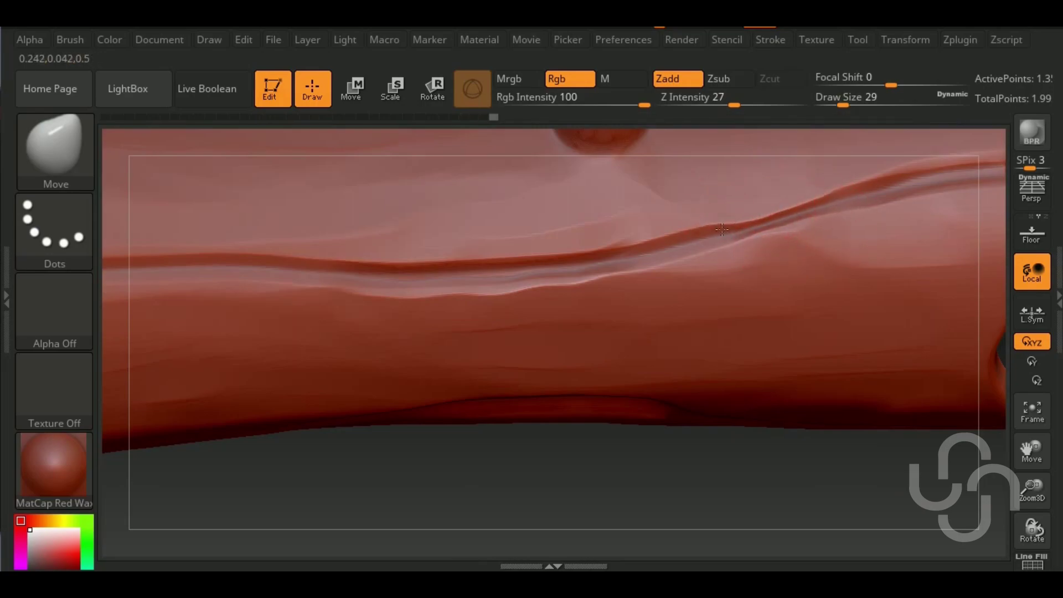
right_click_drag(721, 229, 339, 292)
mouse_move(429, 239)
right_mouse_down()
mouse_move(740, 474)
mouse_move(392, 155)
right_mouse_up()
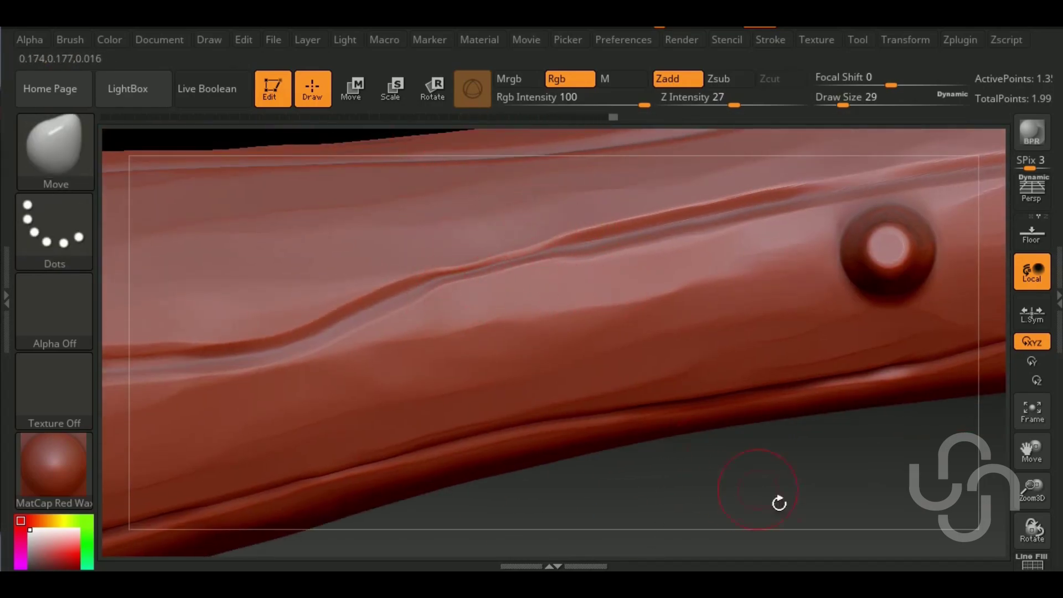
right_click_drag(779, 503, 558, 297)
right_click_drag(373, 235, 831, 233)
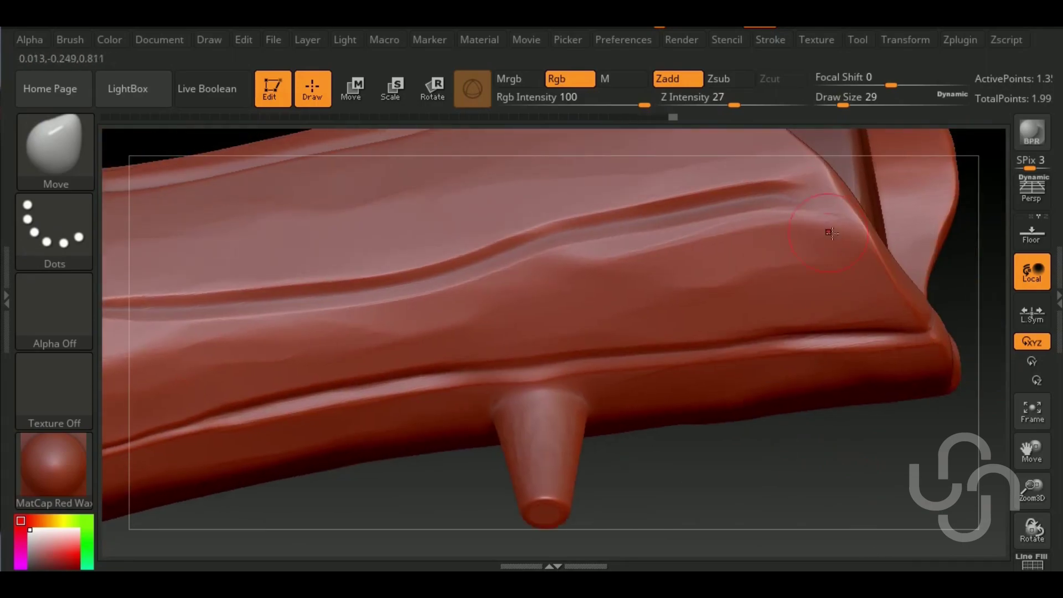
right_click_drag(659, 252, 379, 357)
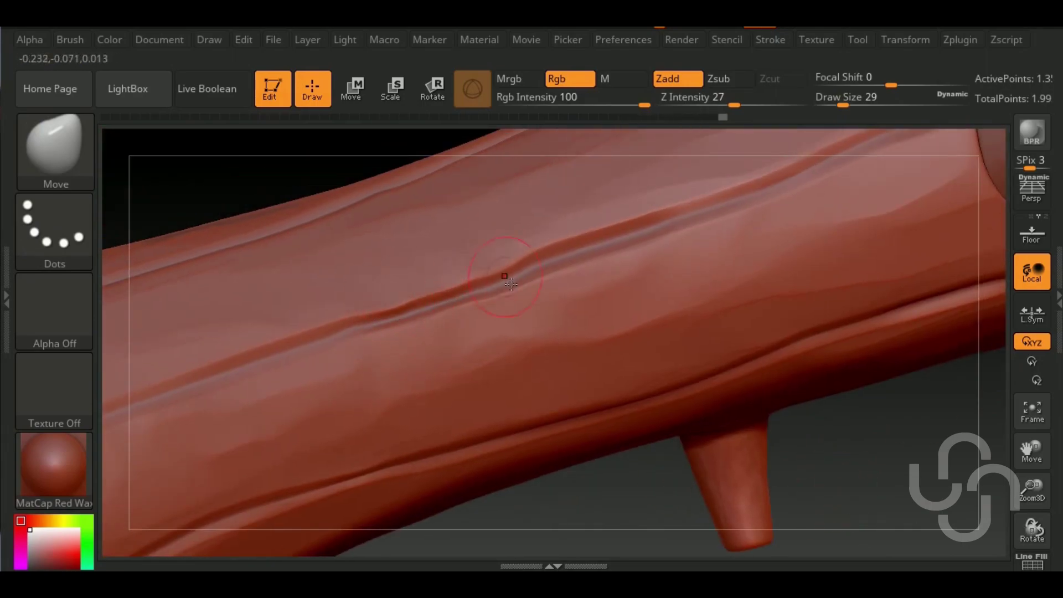
right_click_drag(815, 392, 711, 128)
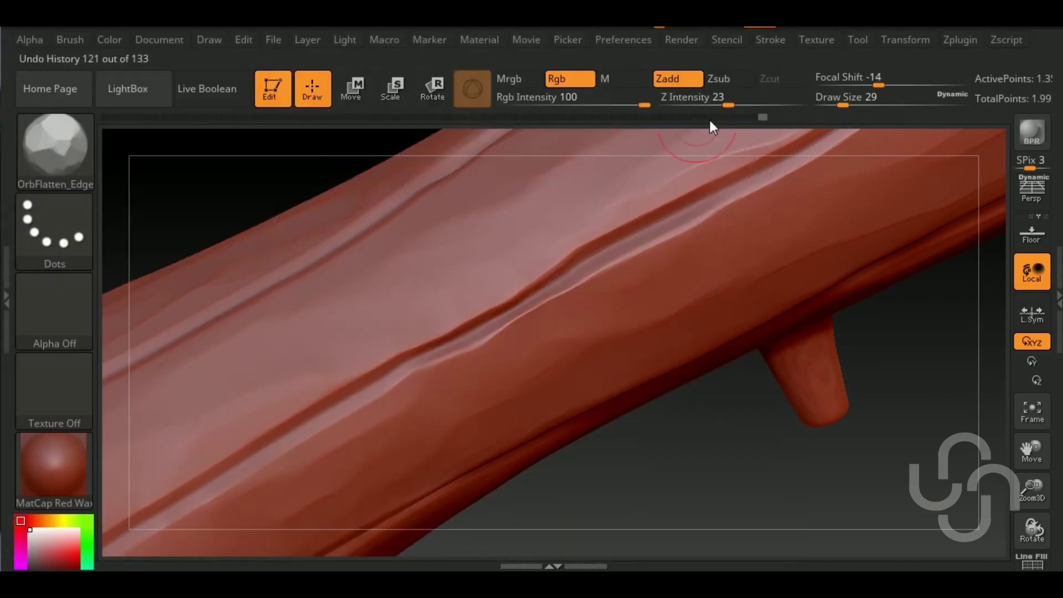
Apply the MatCap Gray material and fit the whole log in view.
key("m")
left_click(519, 432)
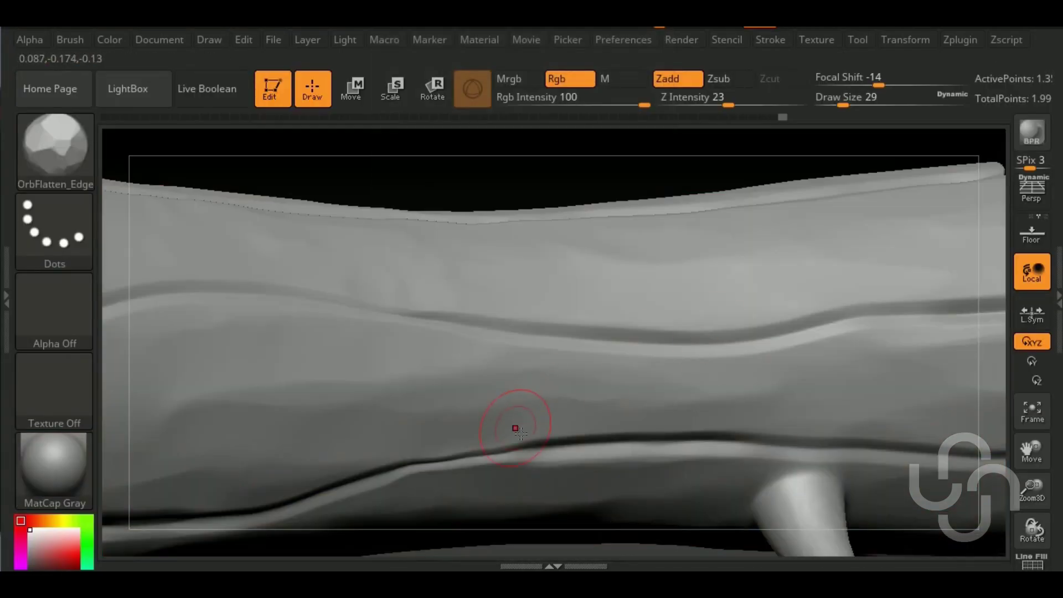
key("f")
scroll(831, 446, "up", 3)
scroll(843, 397, "up", 2)
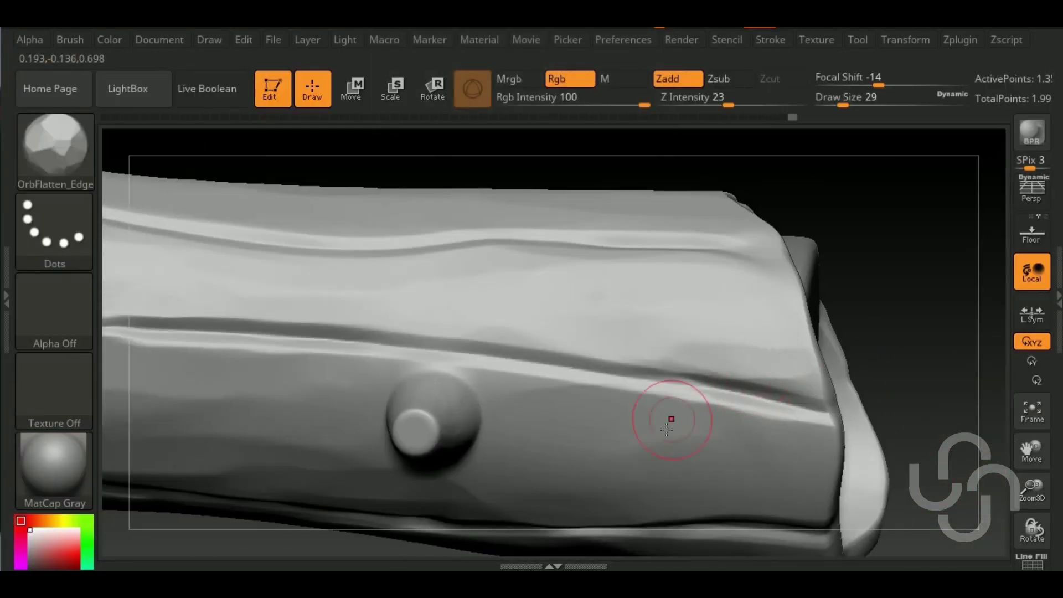
scroll(672, 417, "up", 2)
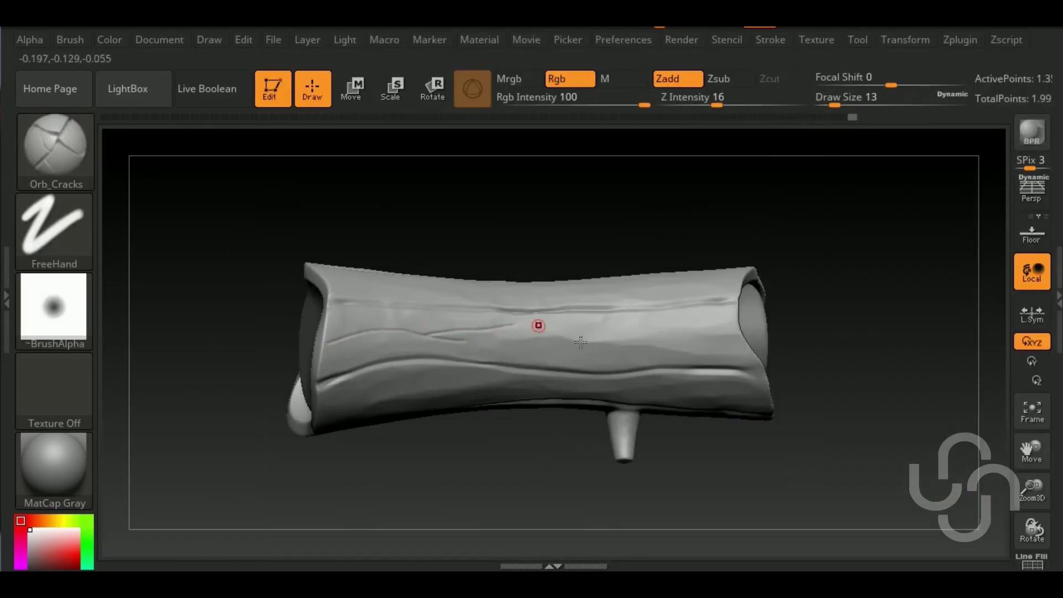
Draw long Orb_Cracks crack strokes along the log's sides, turning it between strokes.
left_click_drag(837, 103, 843, 102)
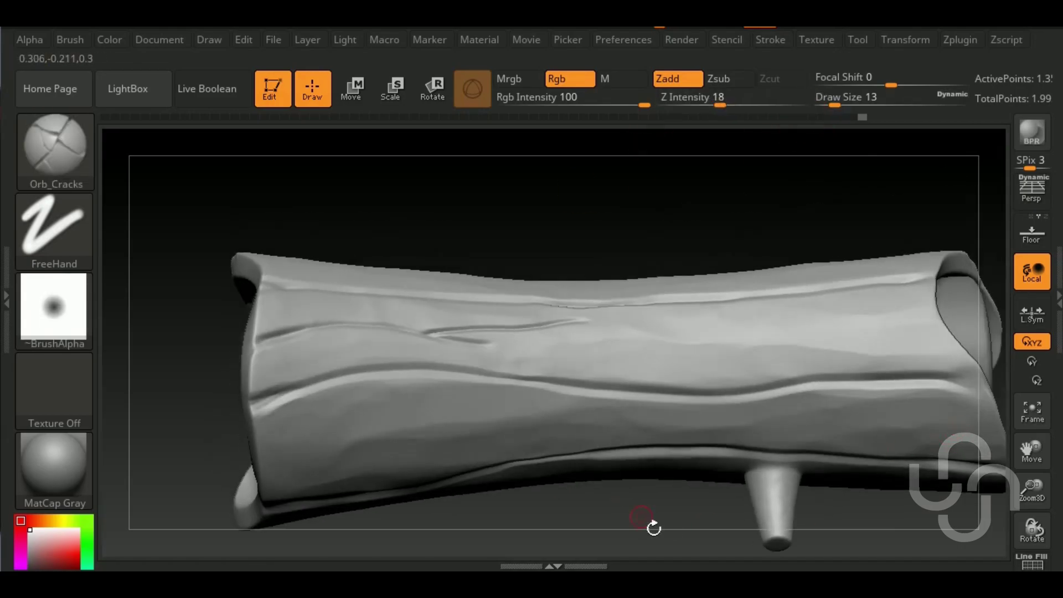
left_click_drag(507, 432, 299, 435)
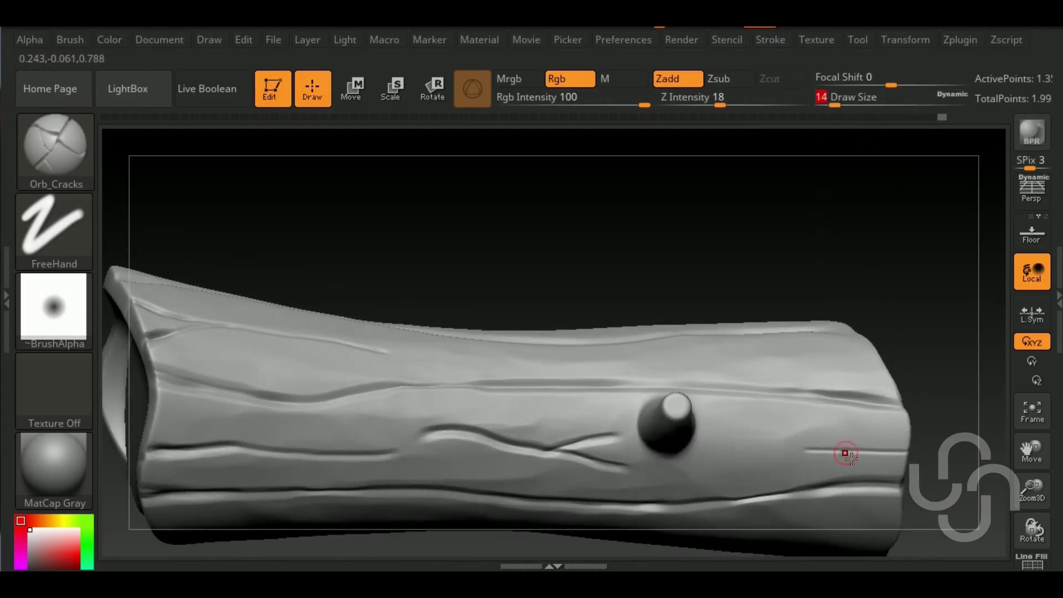
left_click_drag(967, 384, 626, 301)
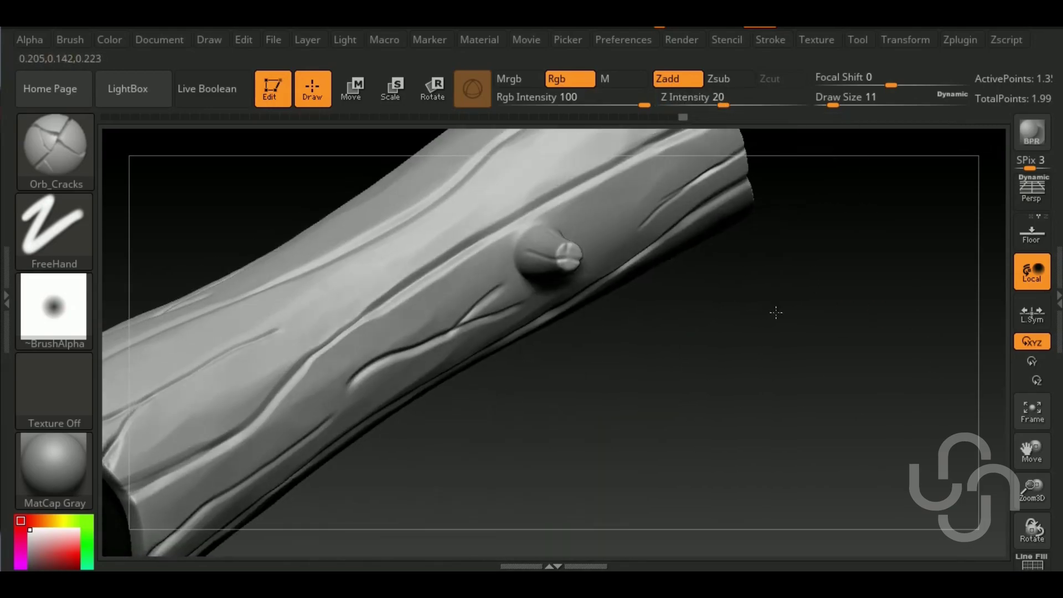
mouse_move(776, 311)
left_mouse_down()
mouse_move(783, 305)
mouse_move(807, 367)
left_mouse_up()
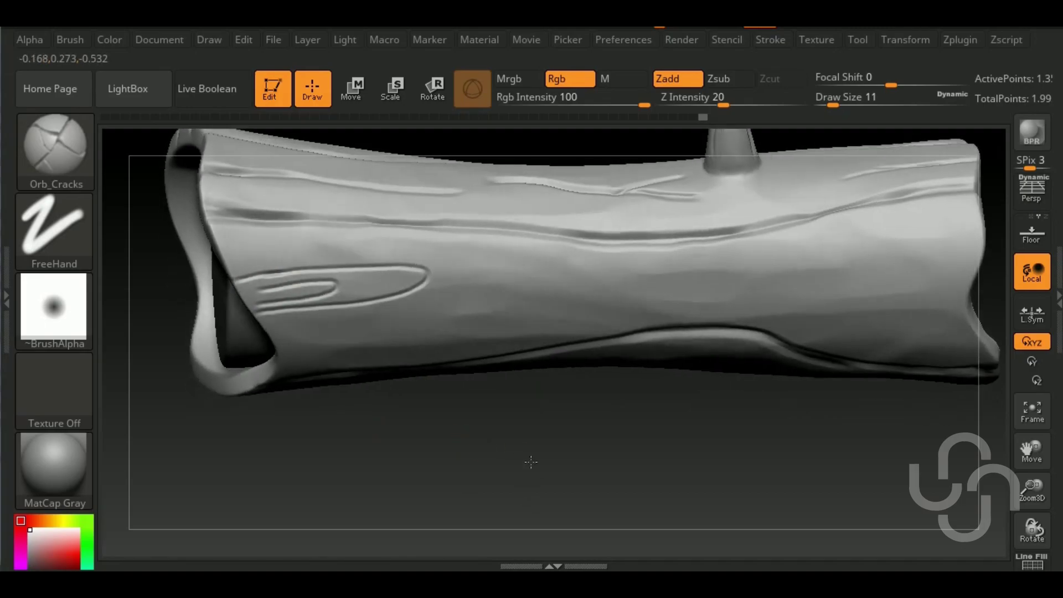
left_click_drag(526, 459, 771, 430)
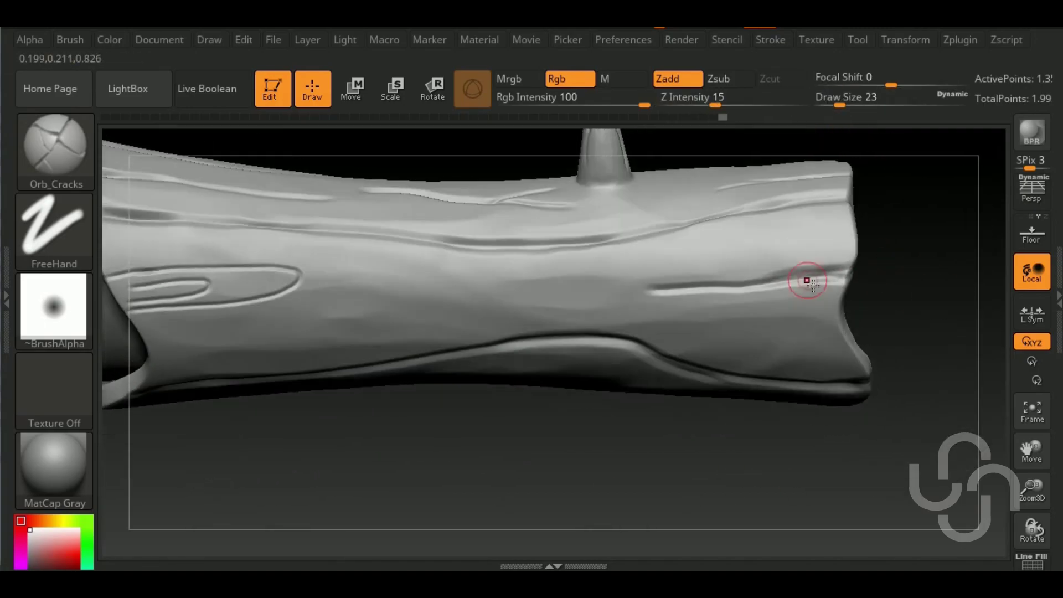
Cycle through the Move, OrbFlatten_Edge and TrimDynamic brushes.
key("b")
key("m")
key("v")
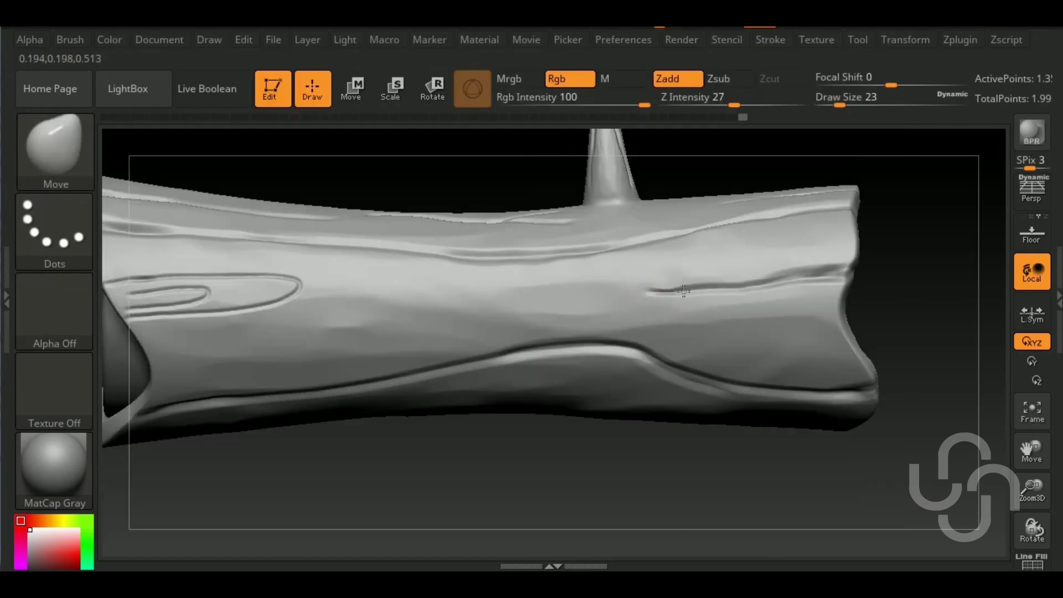
key("b")
left_click(239, 433)
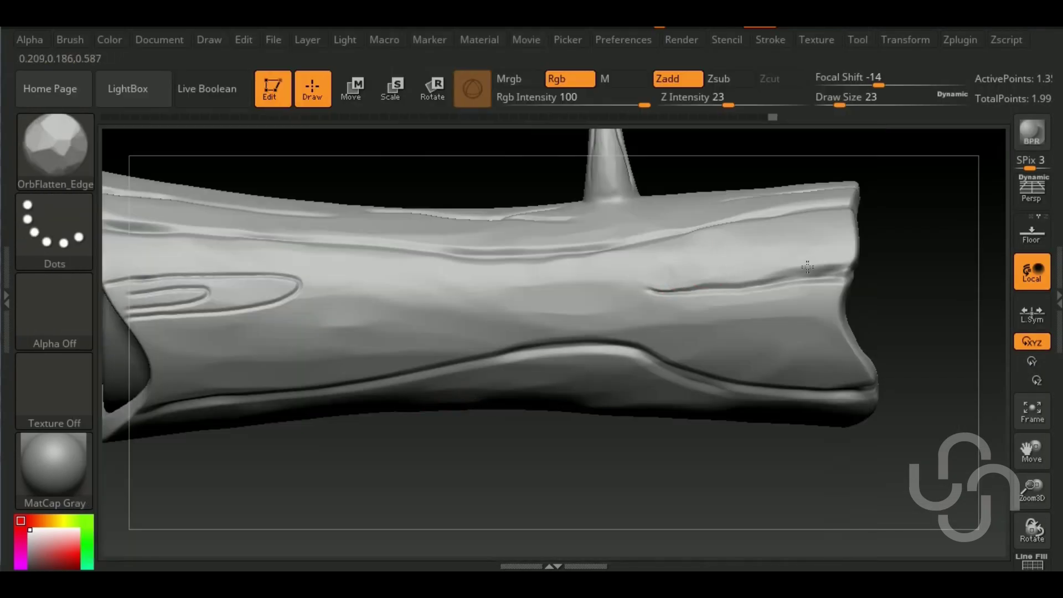
key("b")
left_click(663, 383)
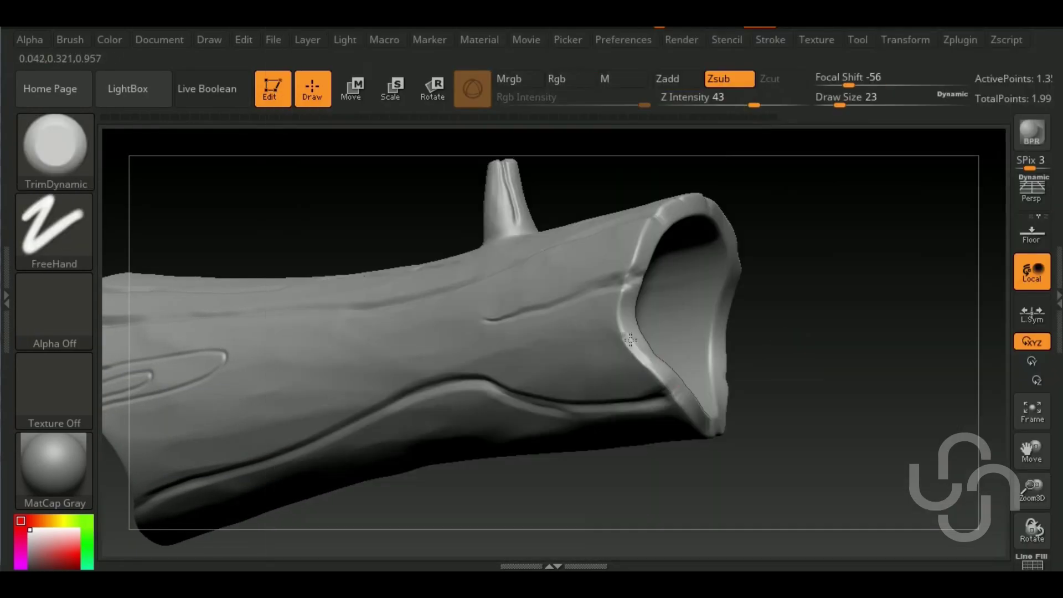
Trim the log's open rim and cut cracks into the end cap.
left_click_drag(909, 287, 787, 282)
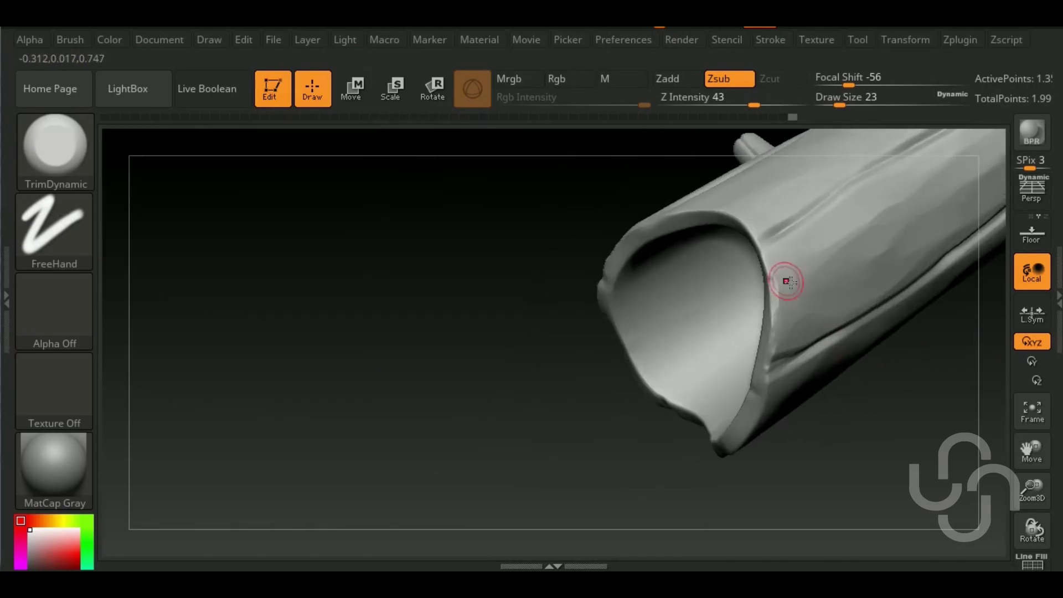
mouse_move(842, 386)
left_mouse_down()
mouse_move(776, 498)
mouse_move(681, 309)
mouse_move(568, 293)
mouse_move(506, 405)
left_mouse_up()
mouse_move(675, 298)
left_mouse_down()
mouse_move(620, 360)
mouse_move(612, 429)
mouse_move(616, 369)
mouse_move(831, 326)
left_mouse_up()
mouse_move(704, 268)
left_mouse_down()
mouse_move(654, 277)
mouse_move(586, 238)
mouse_move(488, 286)
mouse_move(665, 387)
mouse_move(882, 480)
left_mouse_up()
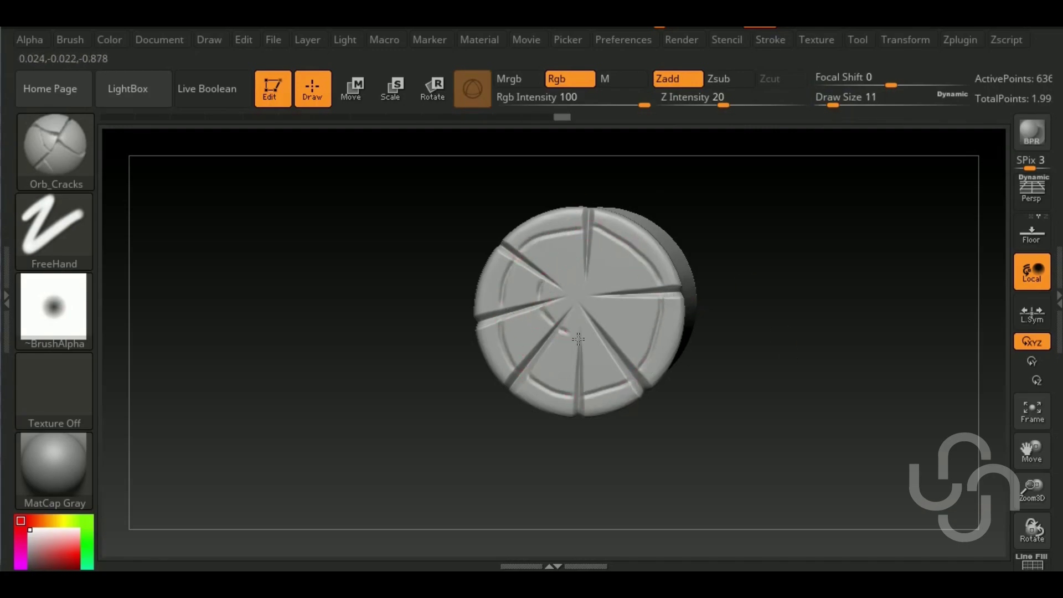
Extend the end cap's cracks down its side edge and pick another brush.
key("bracketright")
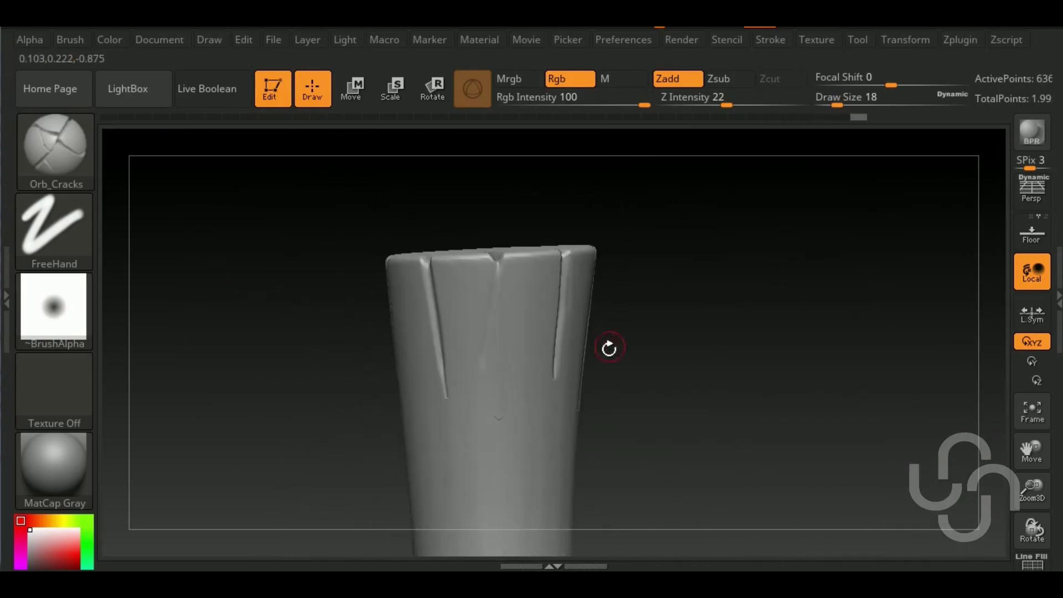
key("b")
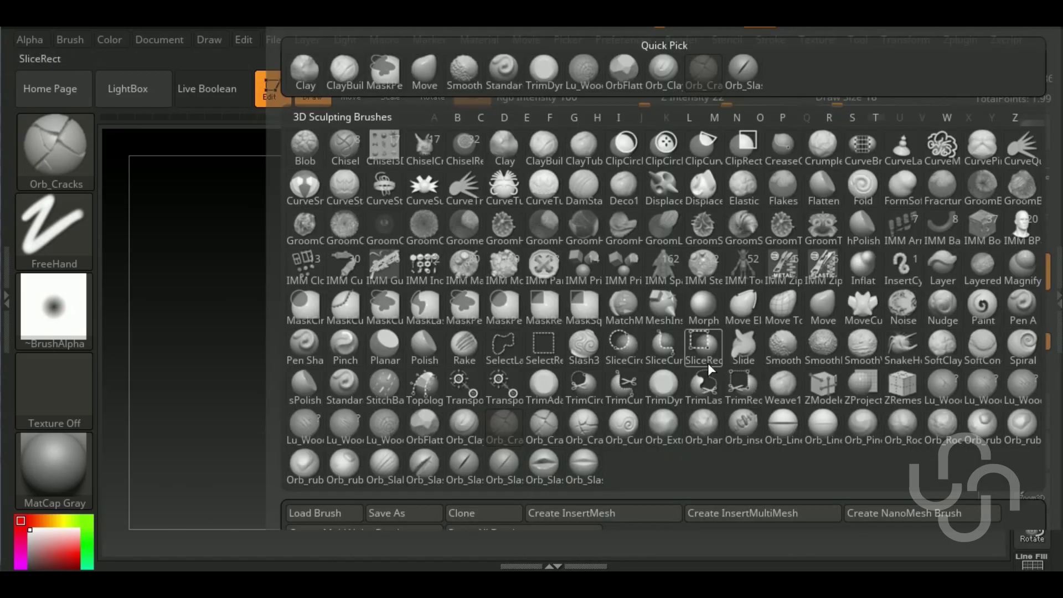
key("t")
key("d")
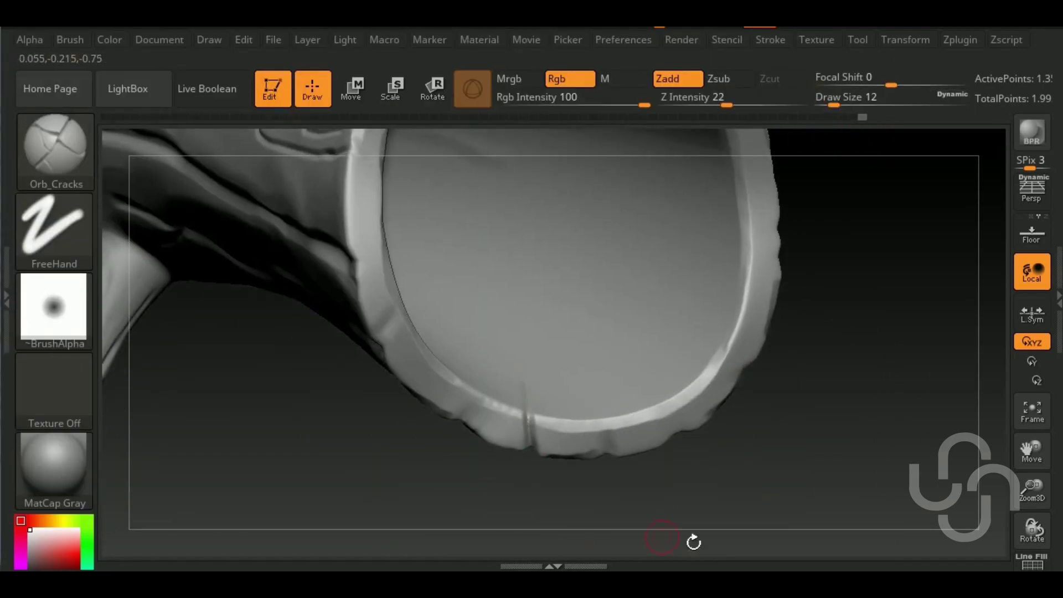
Notch crack grooves around the open rim at brush size 16, then show the subtool list.
mouse_move(694, 542)
left_mouse_down()
mouse_move(842, 470)
mouse_move(696, 364)
left_mouse_up()
left_click_drag(560, 304, 667, 359)
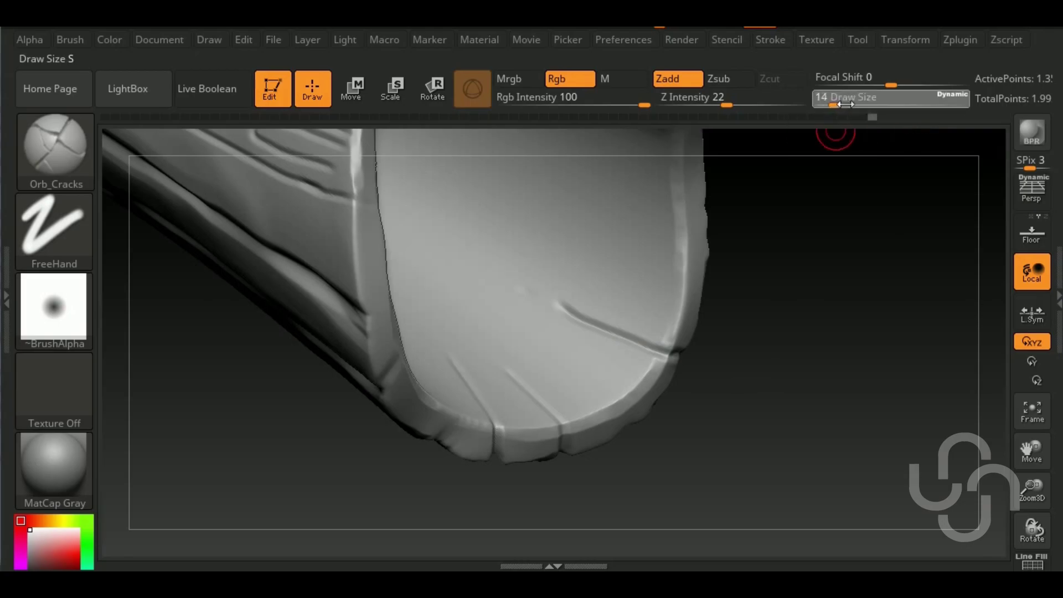
left_click_drag(845, 104, 850, 104)
left_click_drag(570, 446, 815, 328)
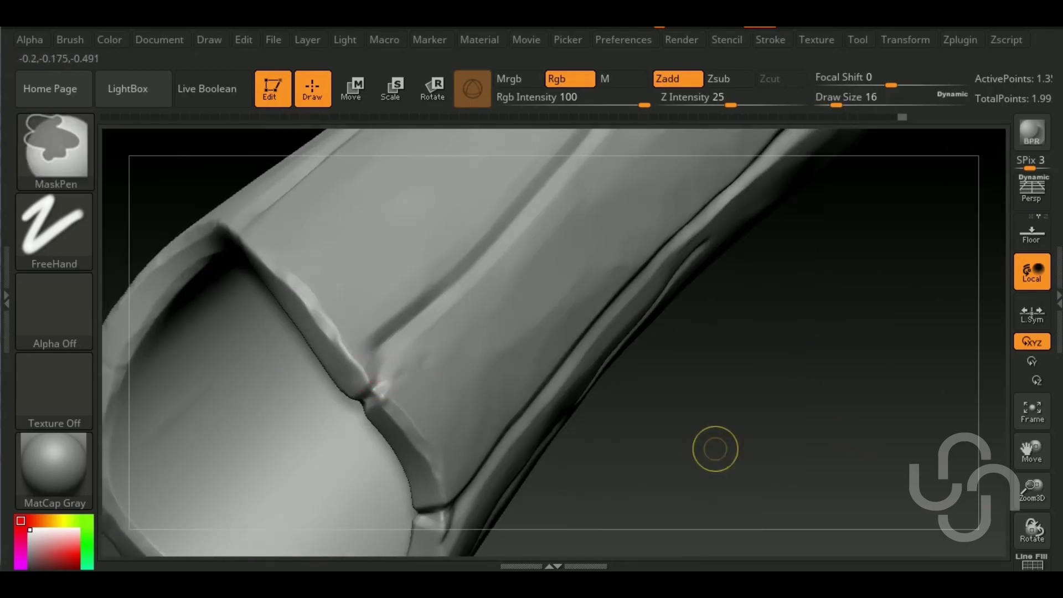
left_click_drag(764, 477, 852, 418)
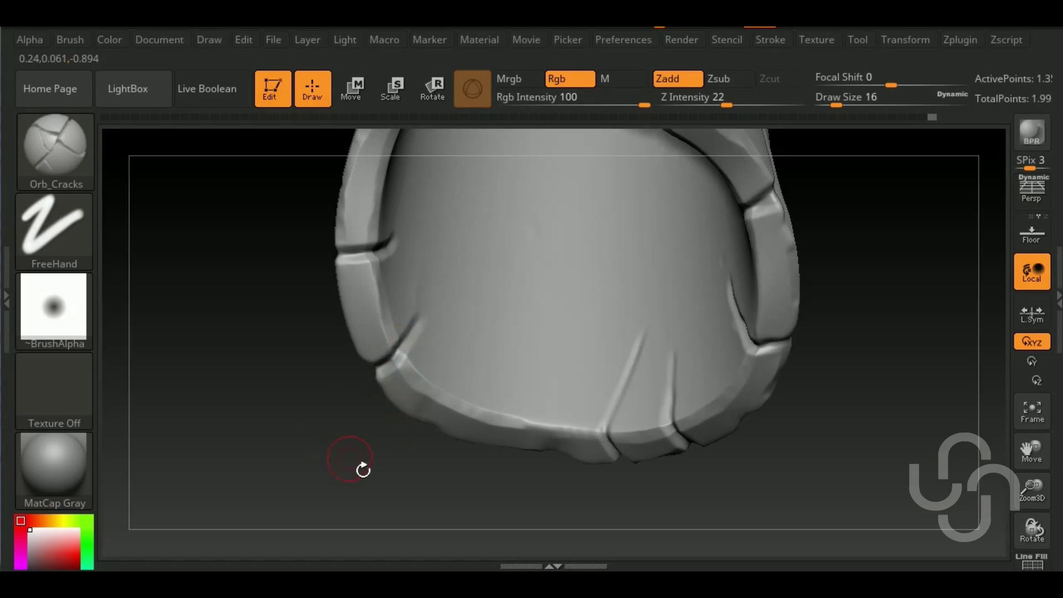
left_click_drag(361, 468, 875, 432)
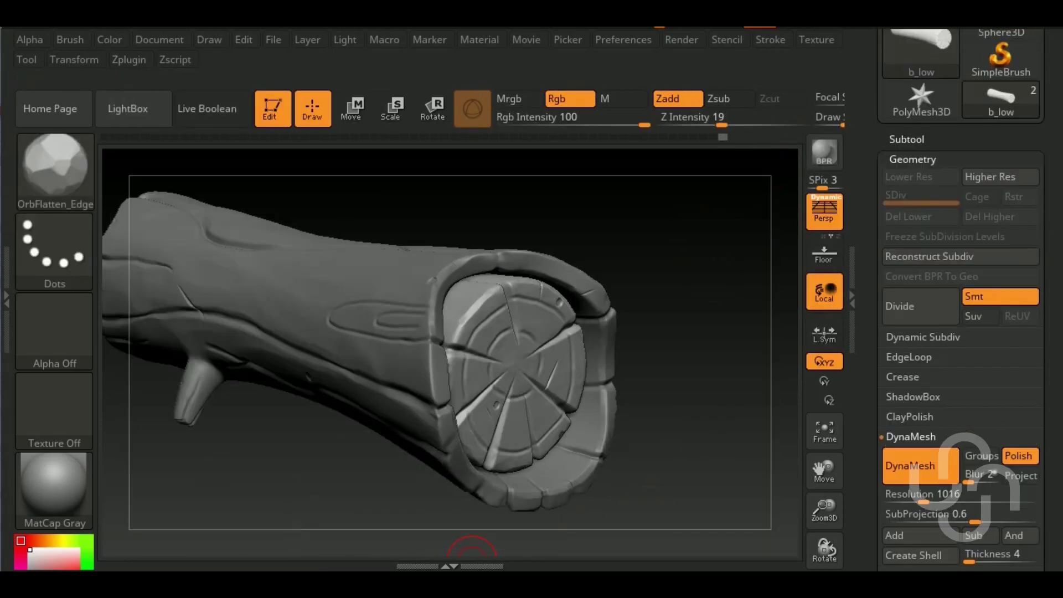
left_click(907, 104)
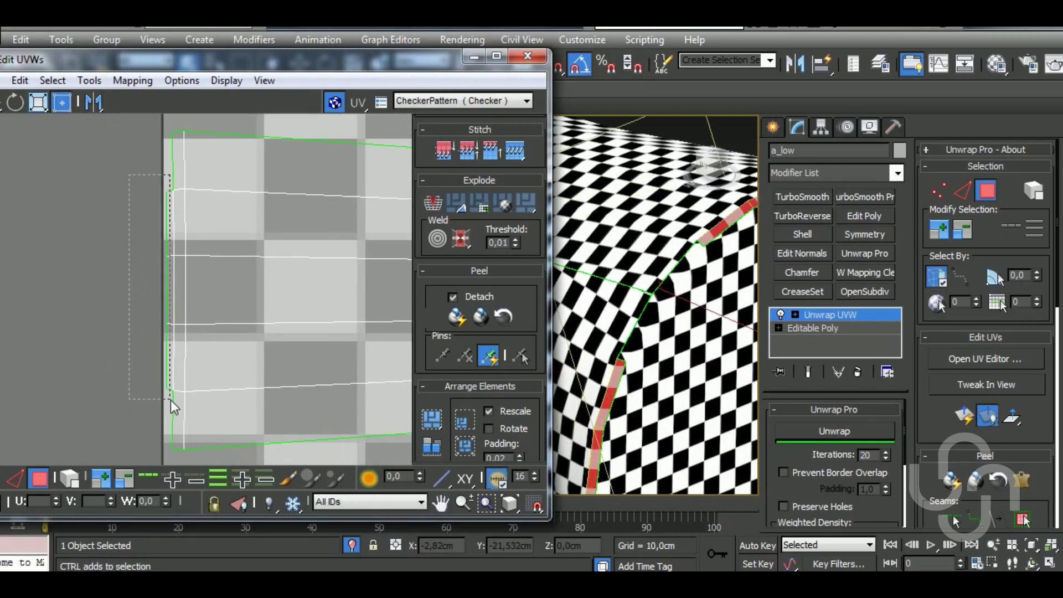
Box-select the UVs along a bark strip's edge in the Edit UVWs window.
left_click_drag(294, 294, 247, 447)
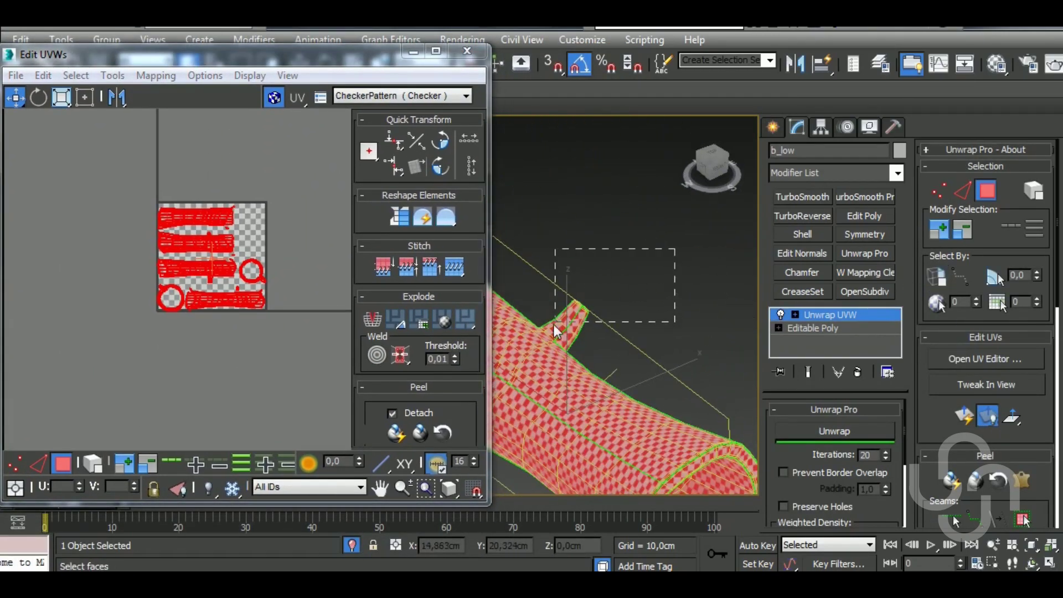
Orbit to the log's side and set unwrapping to keep islands from overlapping borders.
mouse_move(554, 324)
middle_mouse_down("alt")
mouse_move(591, 255)
mouse_move(663, 284)
middle_mouse_up("alt")
middle_click_drag(593, 356, 554, 332, "alt")
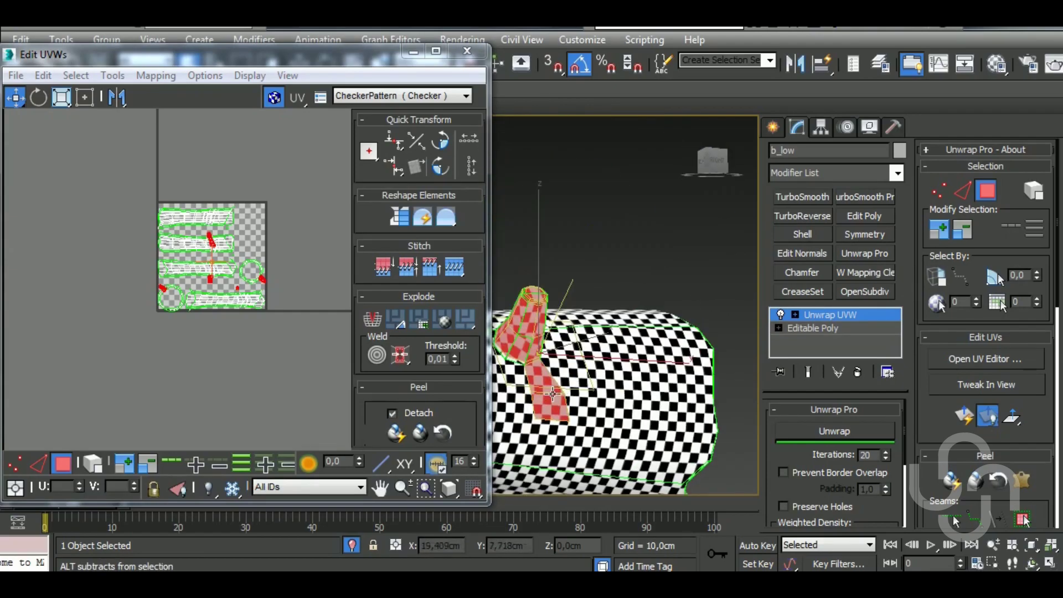
scroll(159, 279, "up", 2)
key("ctrl+a")
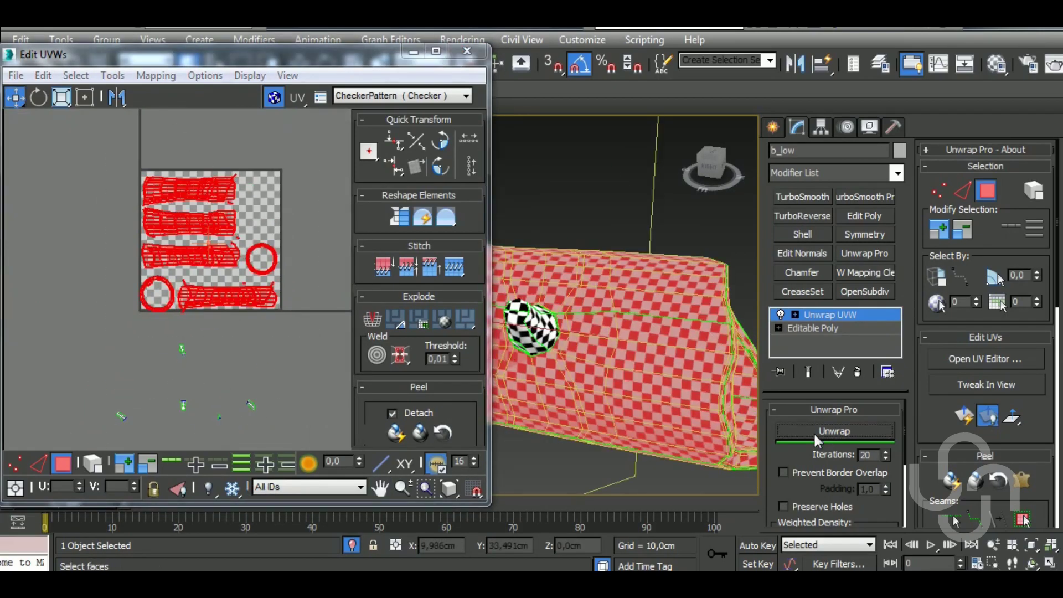
left_click(783, 473)
key("2")
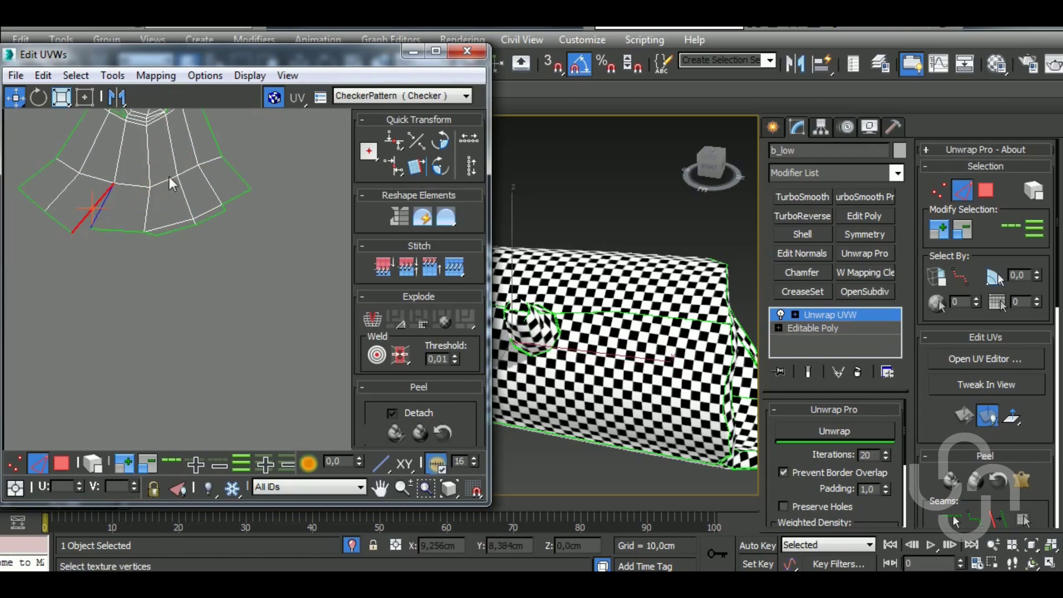
Select the seam edge chain, then select all UVs and the peg's faces.
middle_click_drag(206, 262, 140, 281)
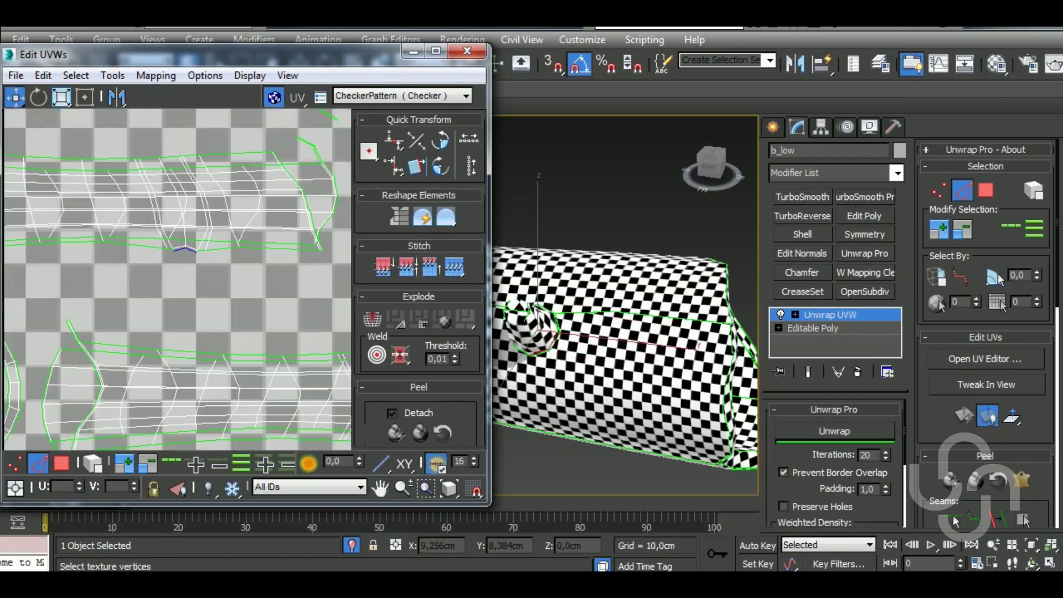
left_click(214, 245)
key("3")
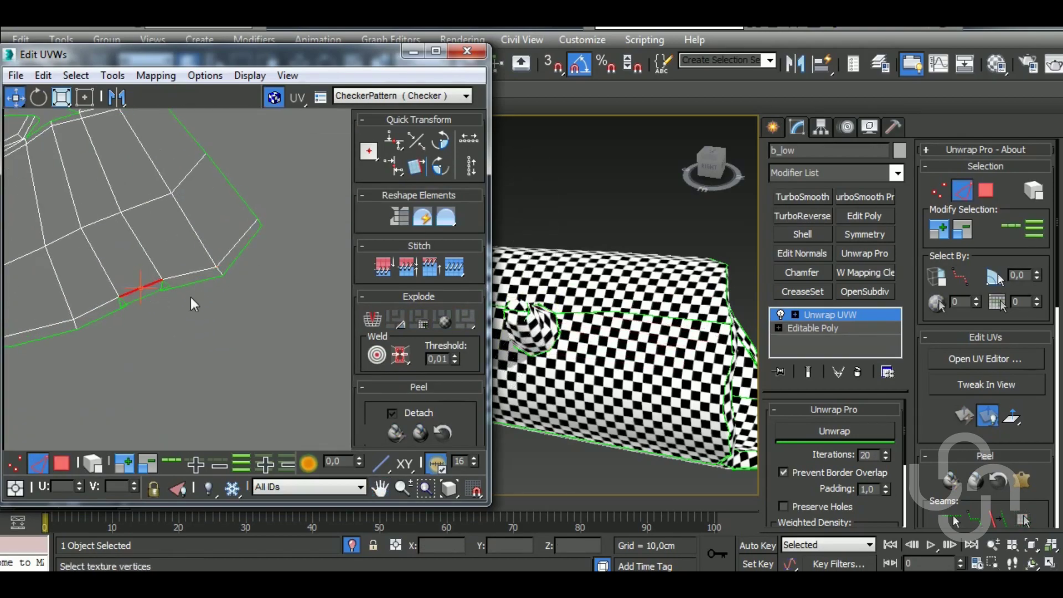
key("ctrl+a")
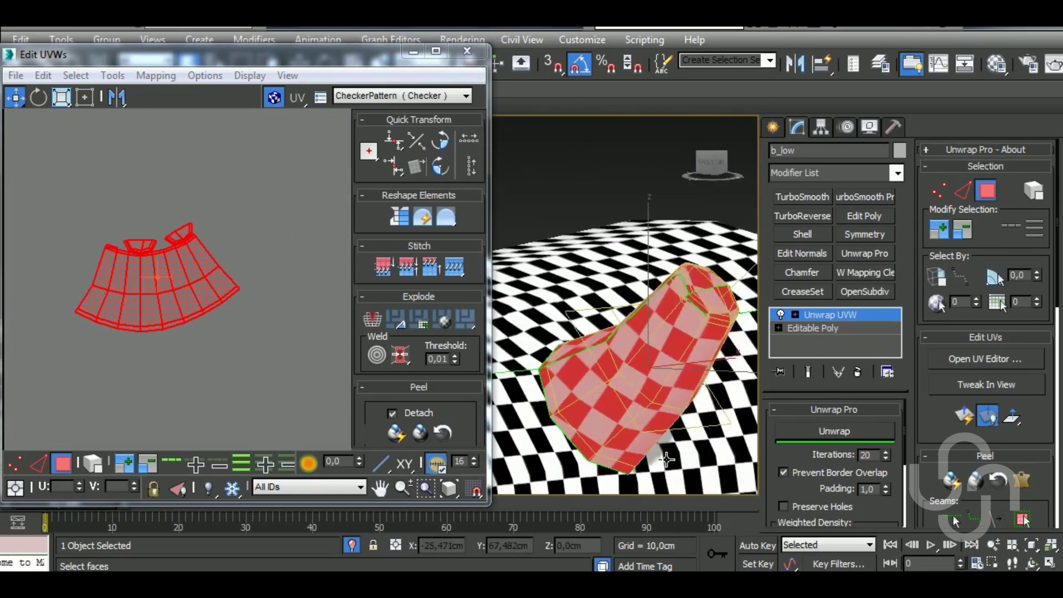
left_click(202, 252)
Marquee-select the long bark strip of faces and switch to edge selection via the quad menu.
scroll(149, 292, "up", 3)
left_click_drag(56, 241, 149, 292)
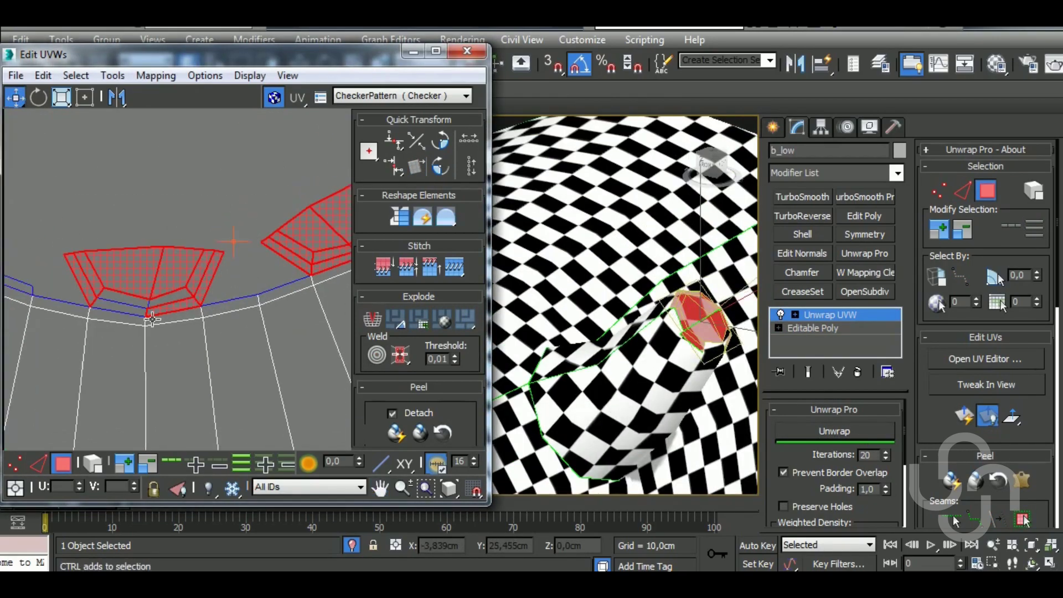
right_click(152, 320)
left_click(233, 344)
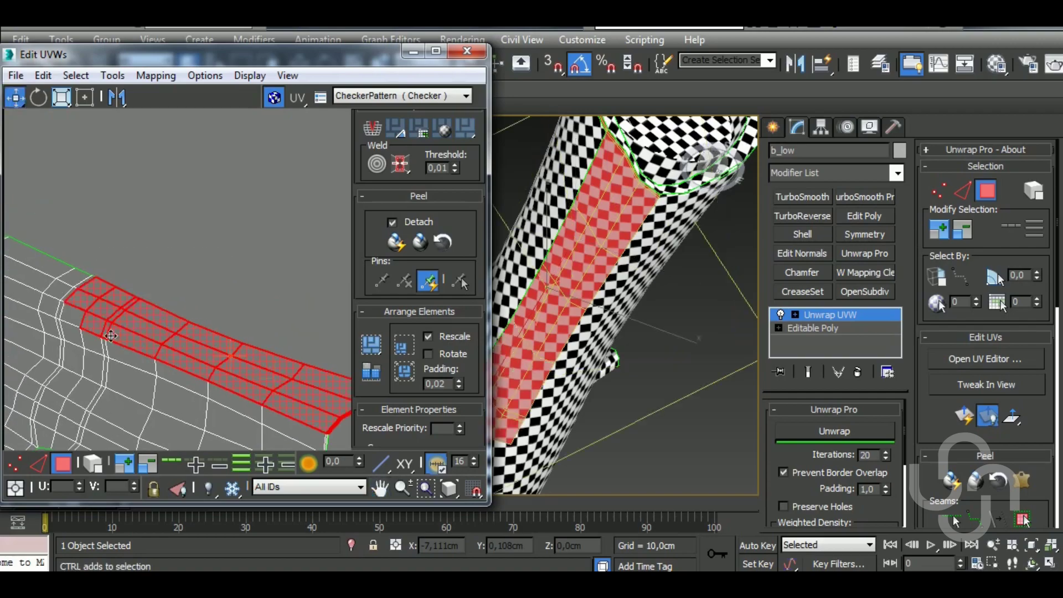
Switch to edge mode and zoom into the Edit UVWs view to inspect island border edges and vertices.
right_click(214, 327)
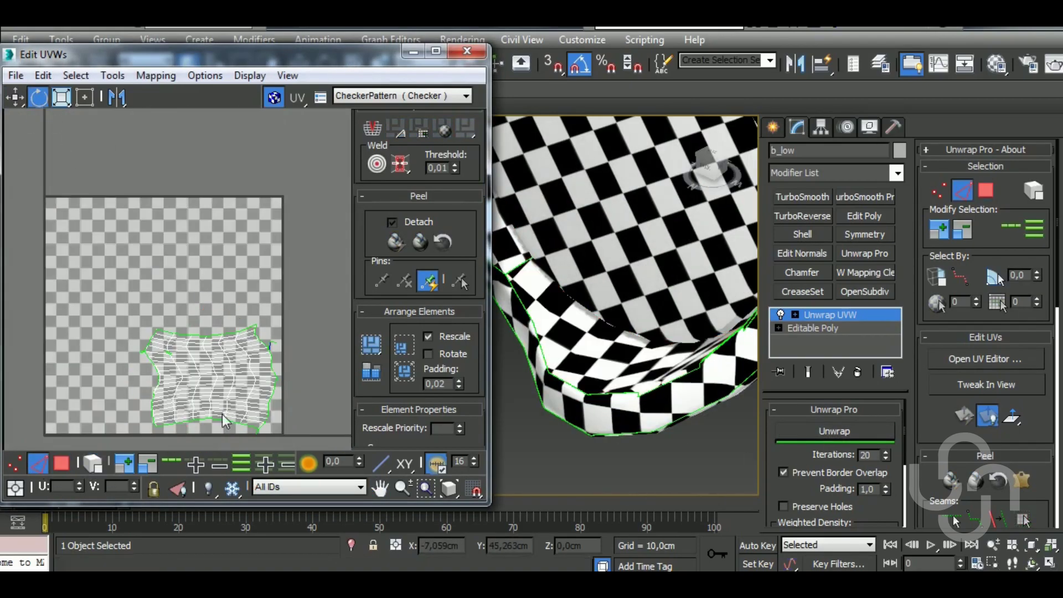
scroll(223, 421, "up", 10)
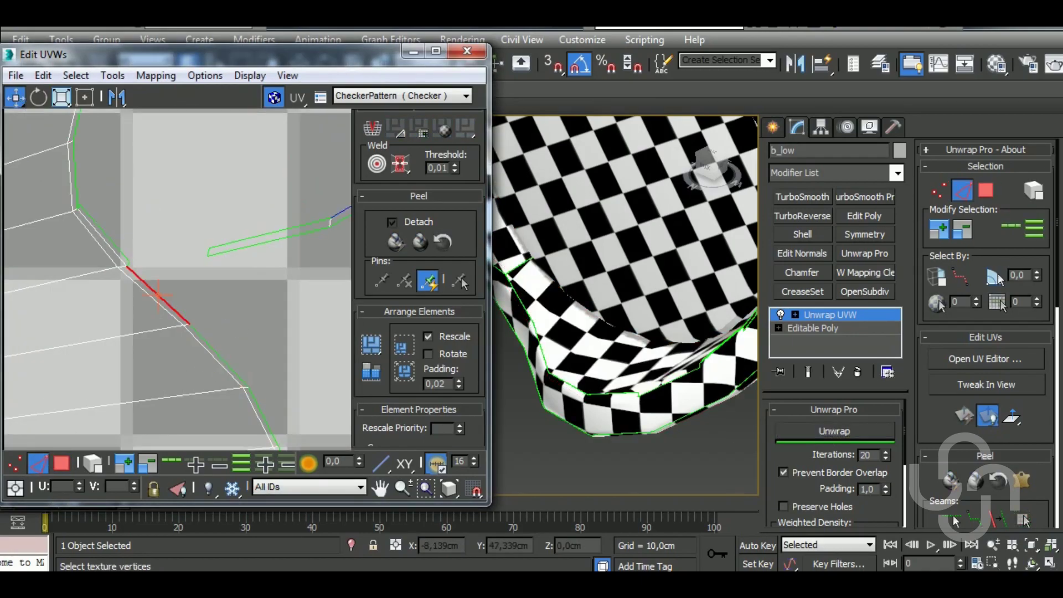
scroll(262, 336, "up", 5)
scroll(292, 351, "up", 3)
scroll(177, 285, "up", 3)
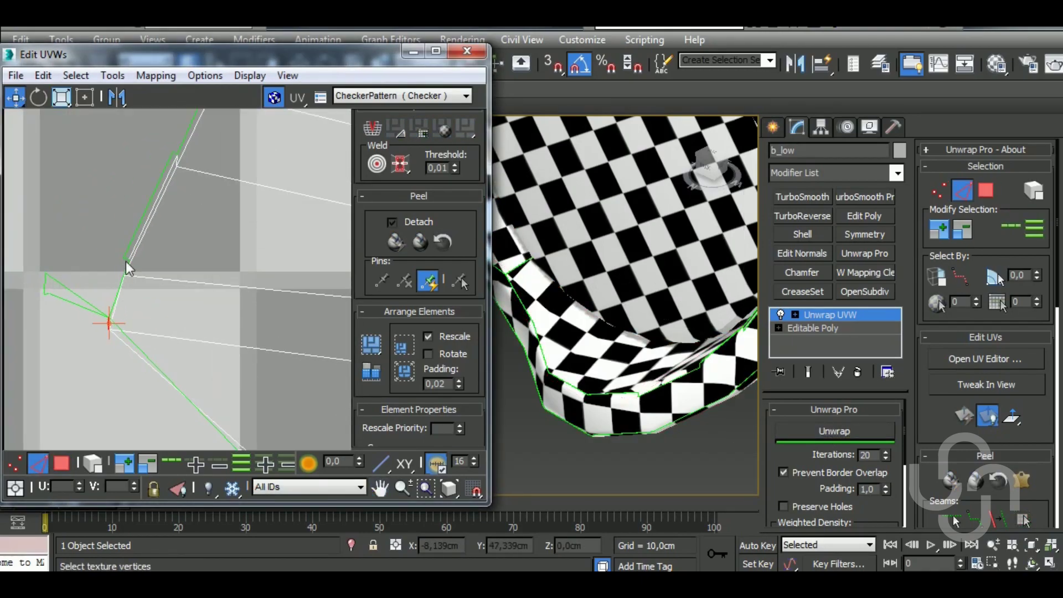
scroll(101, 318, "up", 2)
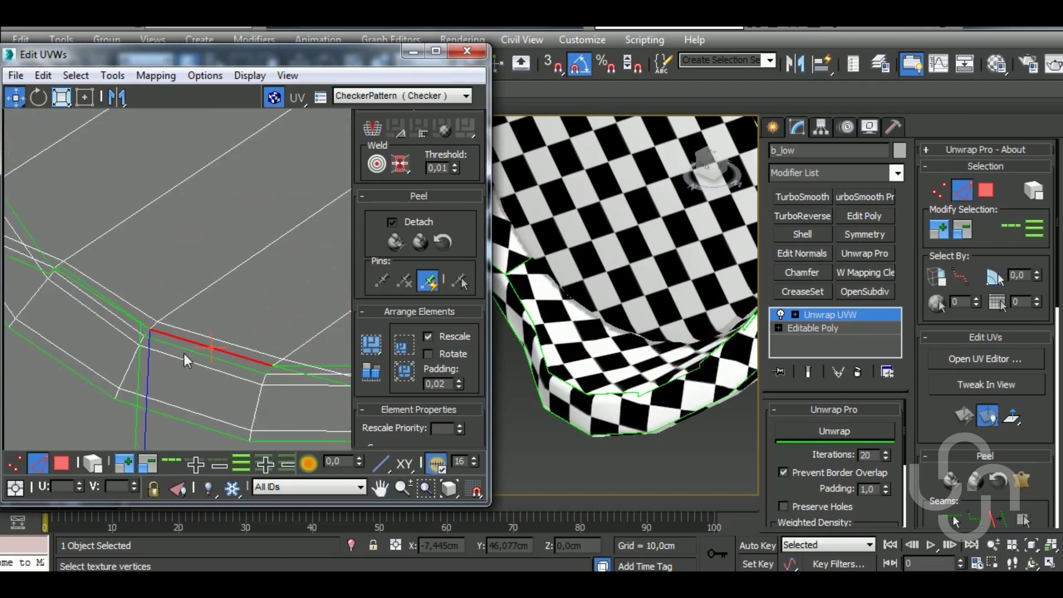
scroll(171, 354, "up", 3)
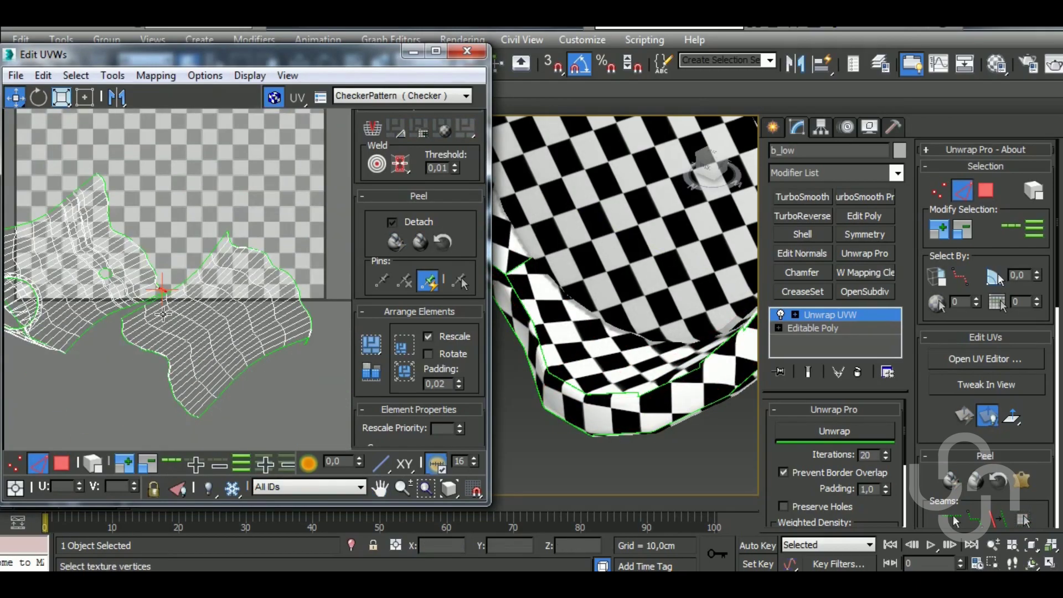
scroll(176, 320, "up", 3)
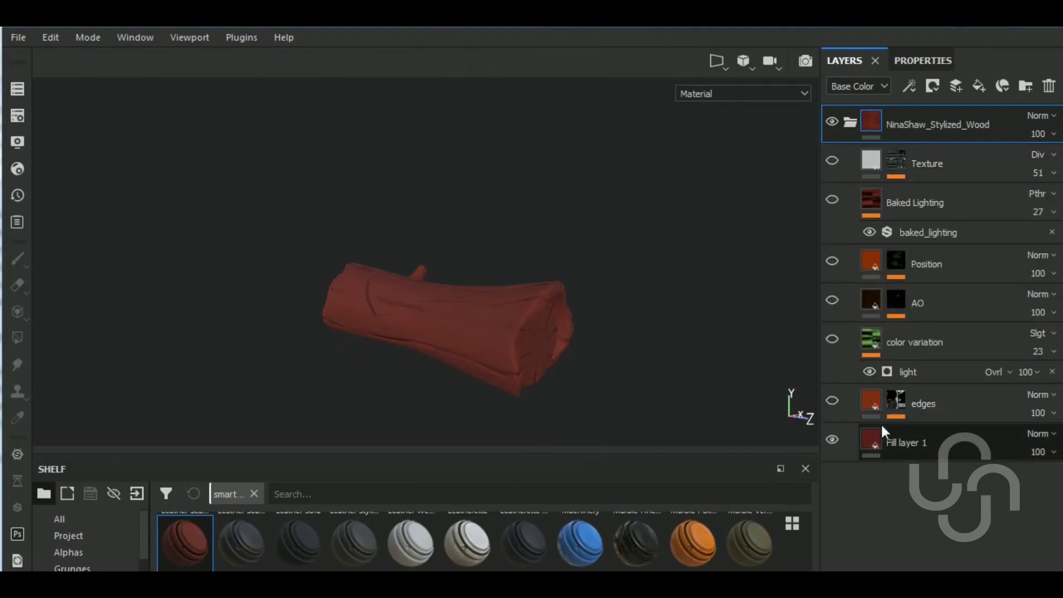
Set Fill layer 1's base colour to dark brown.
left_click(882, 431)
left_click(900, 465)
left_click_drag(875, 404, 894, 396)
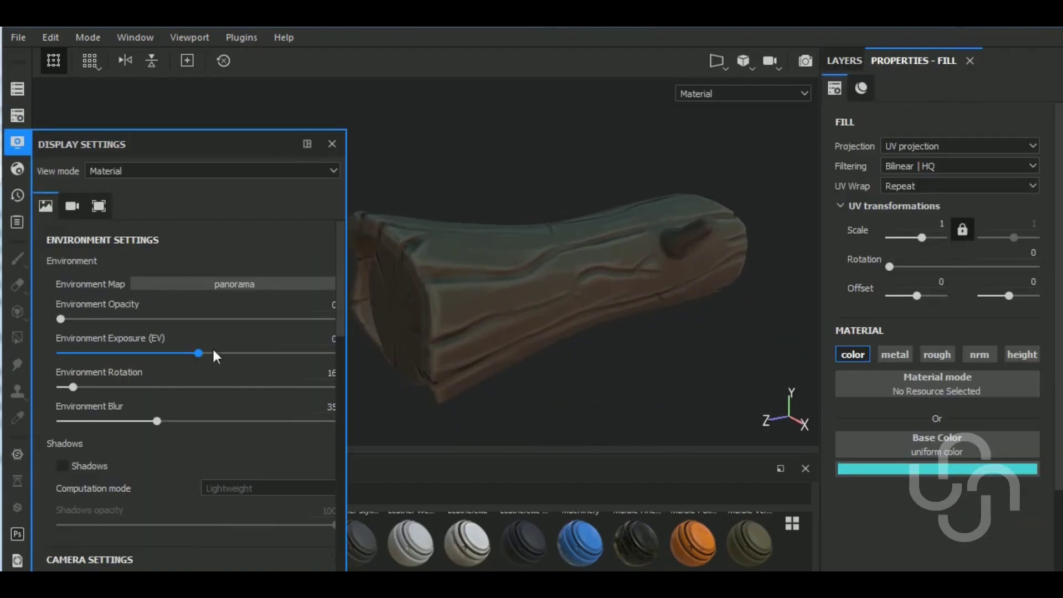
Raise the environment background's opacity and blur, and lighten the colour toward brown-orange.
left_click_drag(61, 319, 202, 319)
left_click_drag(157, 421, 285, 422)
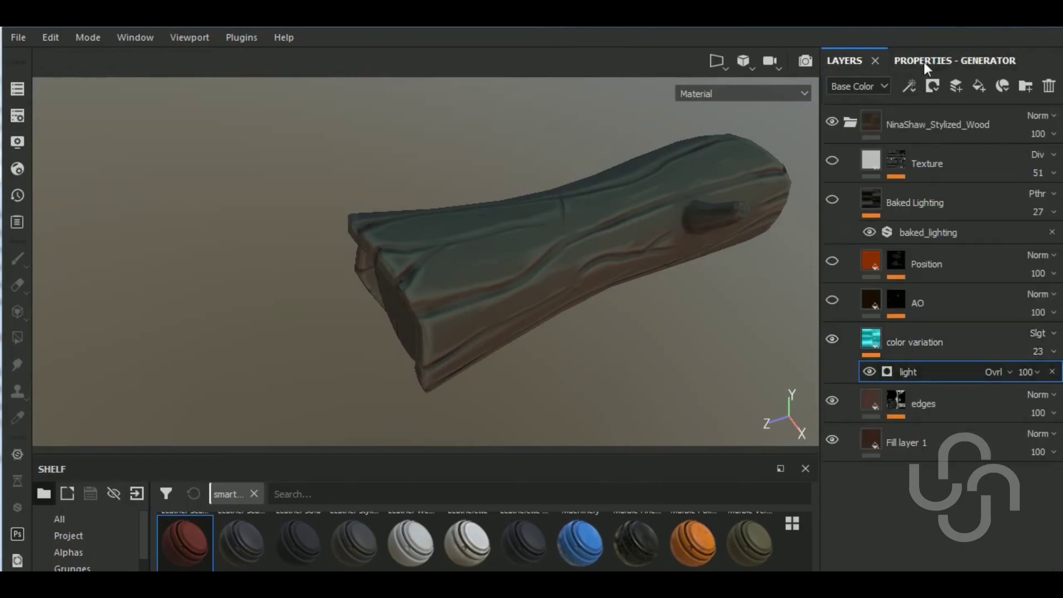
left_click(925, 62)
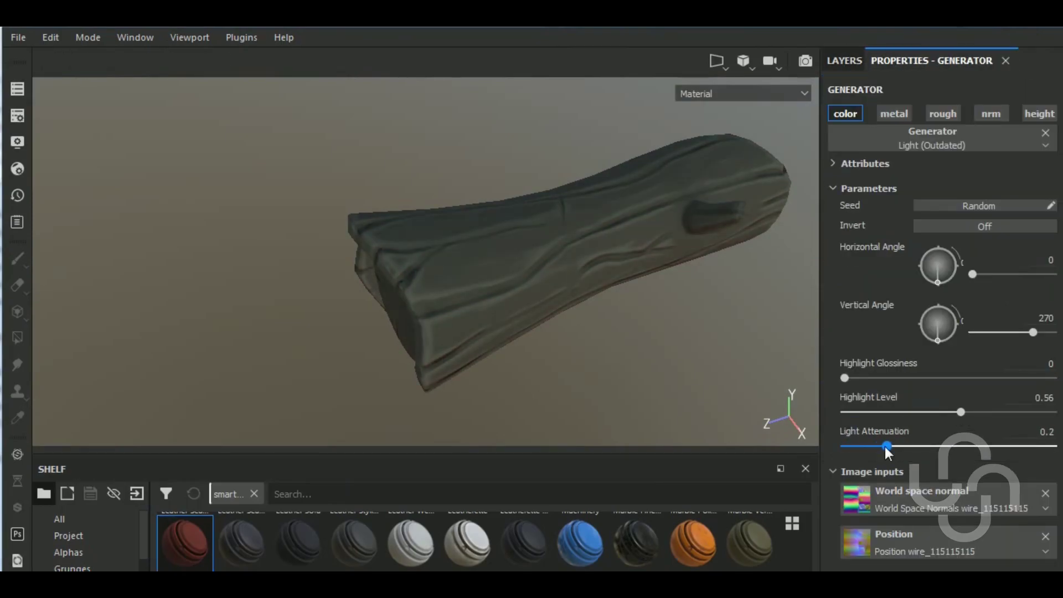
left_click(17, 142)
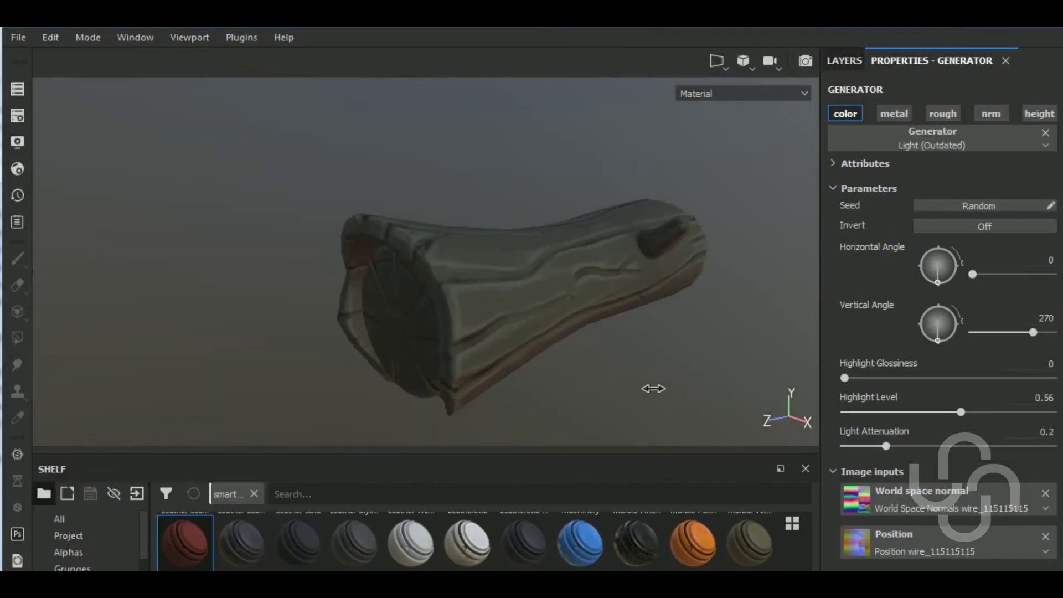
left_click_drag(933, 409, 962, 382)
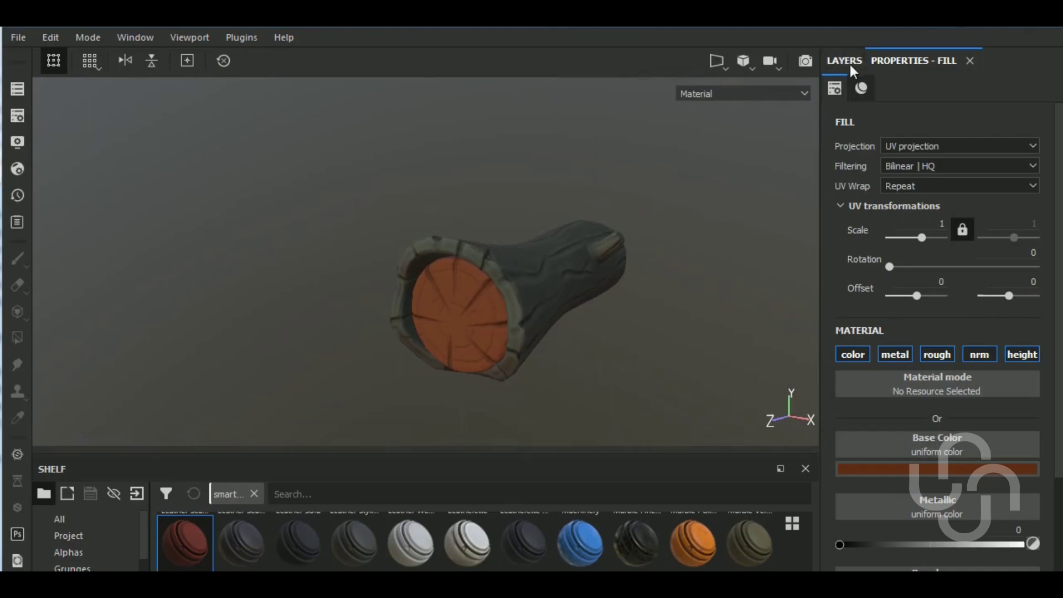
Tweak the base colour and set light attenuation 0, highlight level about 0.37, vertical angle 227.
left_click(937, 470)
left_click_drag(952, 374, 930, 368)
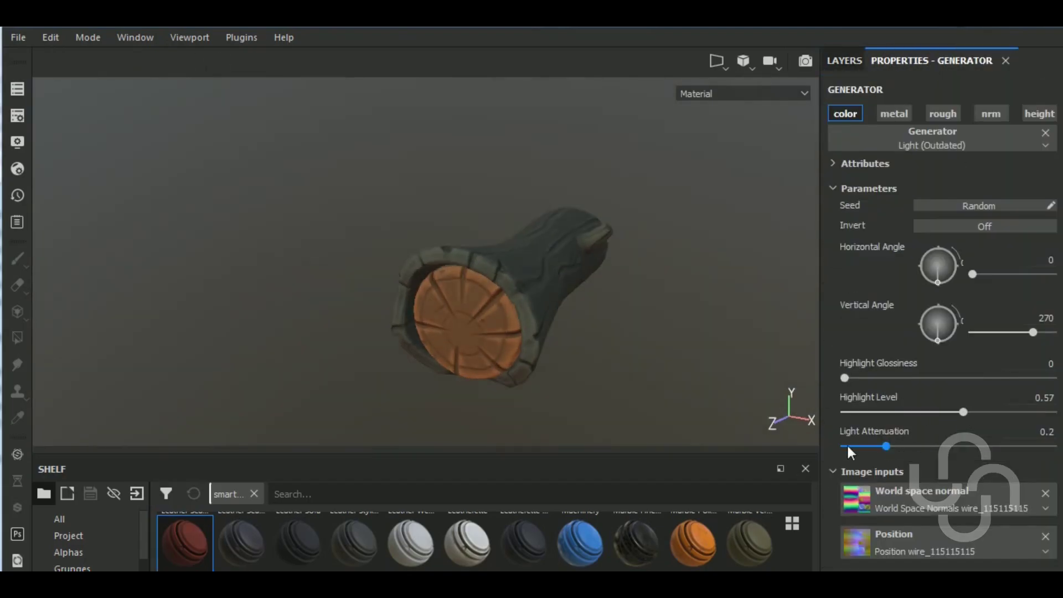
left_click_drag(850, 446, 844, 447)
mouse_move(964, 412)
left_mouse_down()
mouse_move(898, 413)
mouse_move(909, 413)
left_mouse_up()
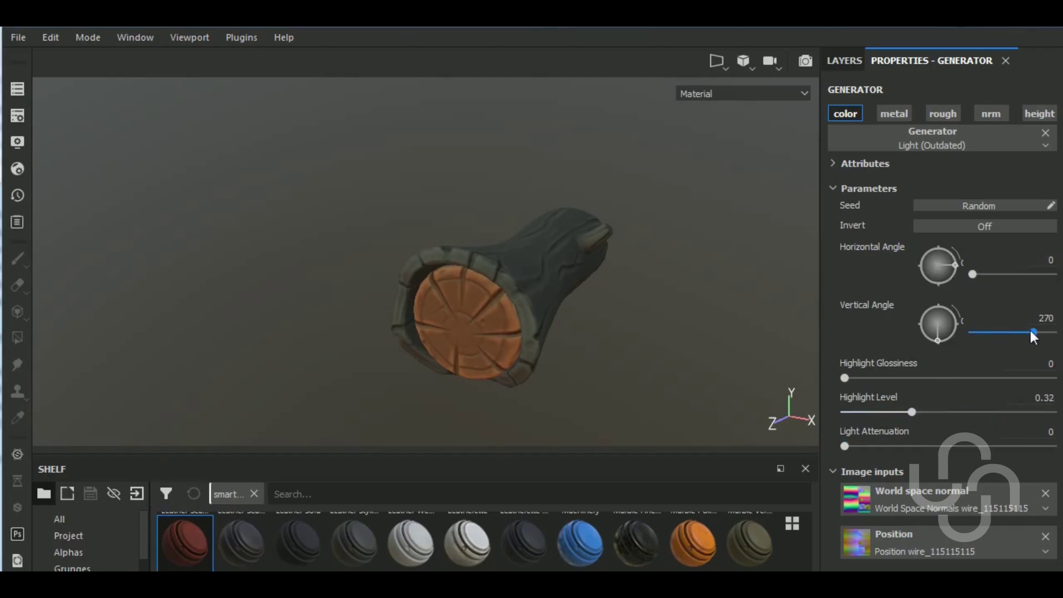
left_click_drag(1033, 332, 1024, 332)
left_click_drag(920, 412, 922, 412)
Change the color variation fill's base colour from teal to dark brown.
left_click(845, 60)
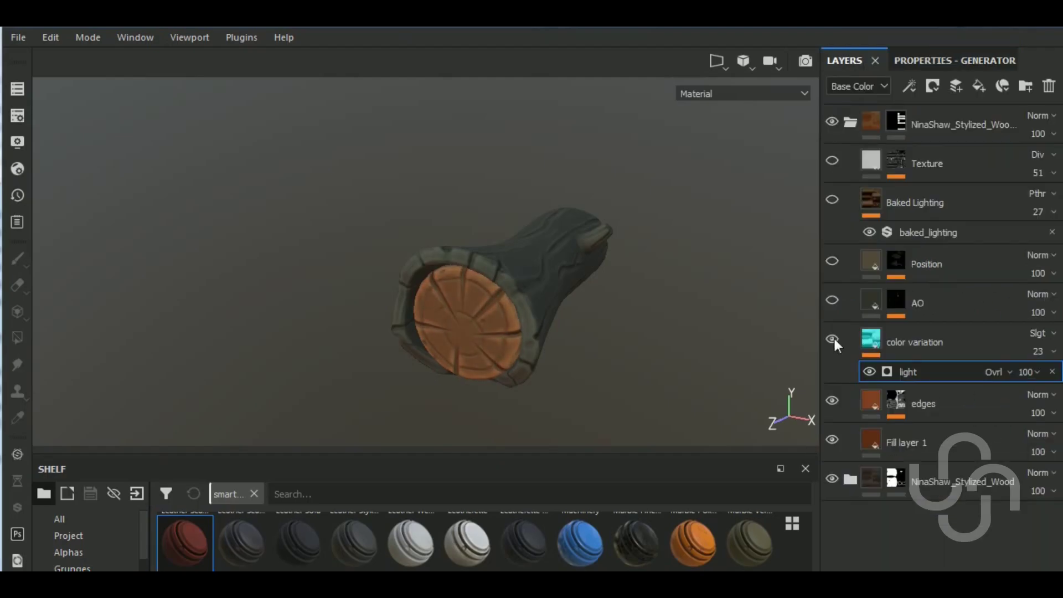
left_click(833, 337)
left_click(913, 473)
left_click(898, 313)
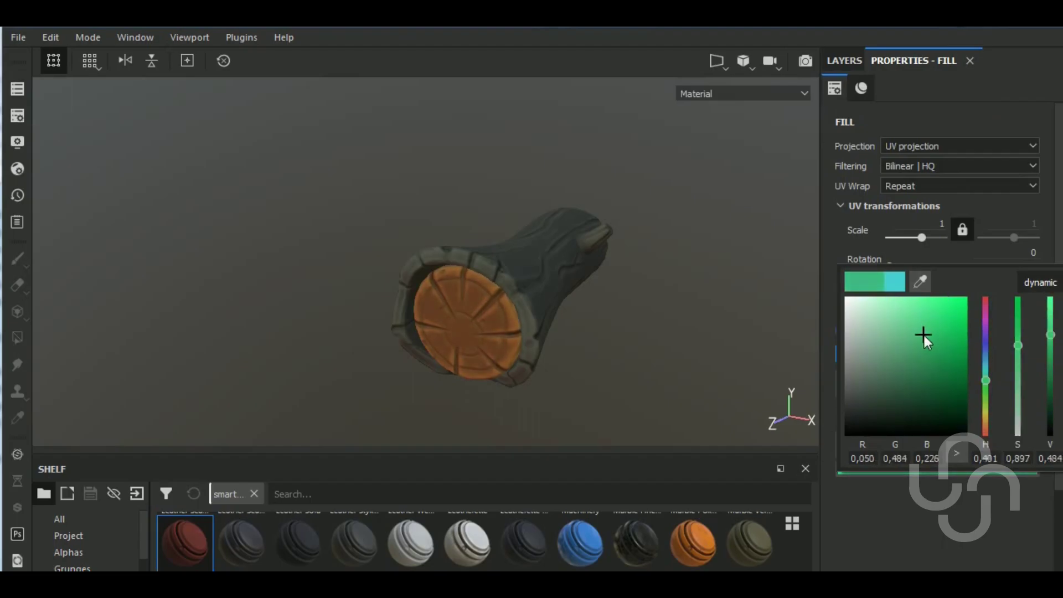
left_click_drag(898, 314, 938, 316)
left_click(935, 469)
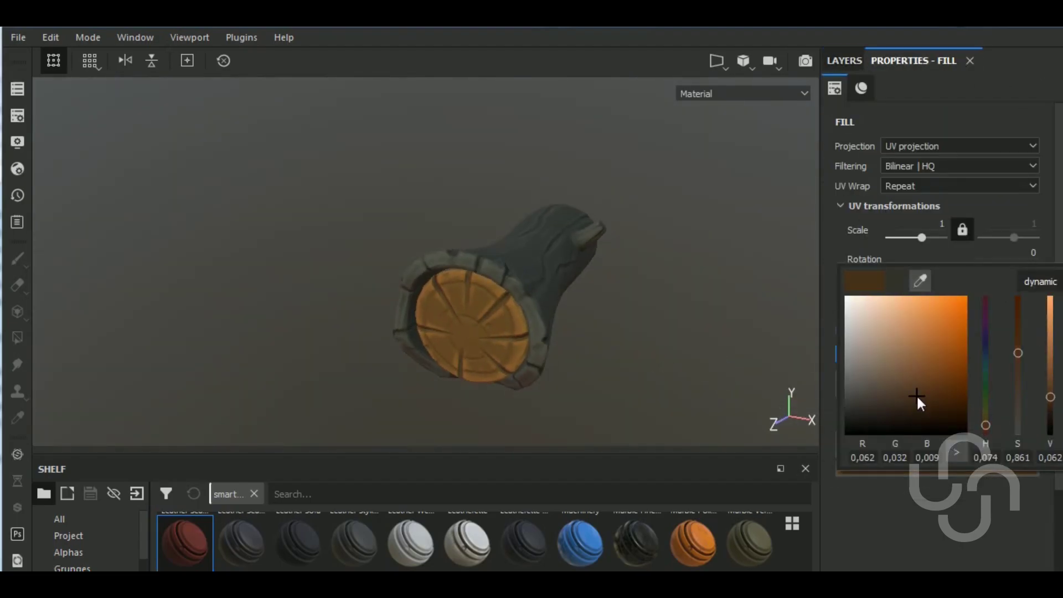
left_click_drag(532, 388, 637, 349, "alt")
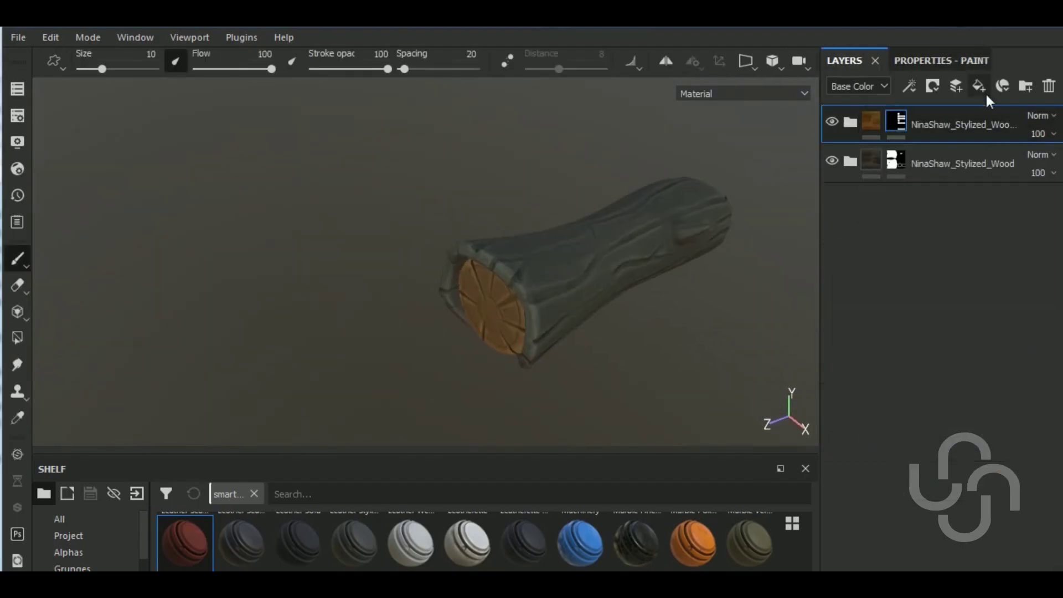
Add Fill layer 2 in Multiply at 44 opacity, with curvature balance 0.17 and contrast 0.16.
left_click(979, 86)
left_click(1040, 115)
left_click(1003, 83)
left_click_drag(1038, 134, 1060, 164)
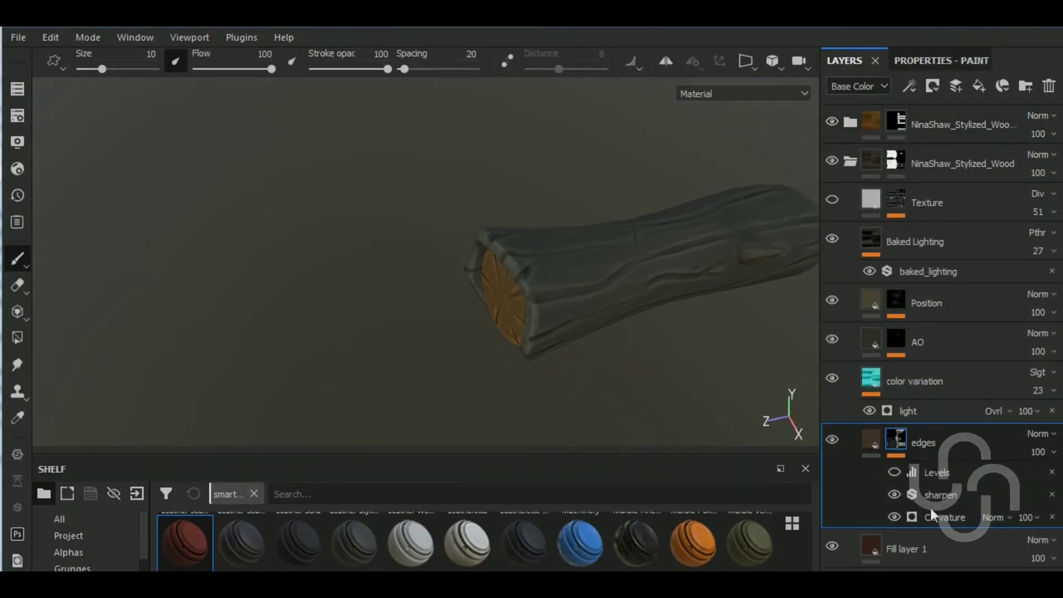
left_click(932, 515)
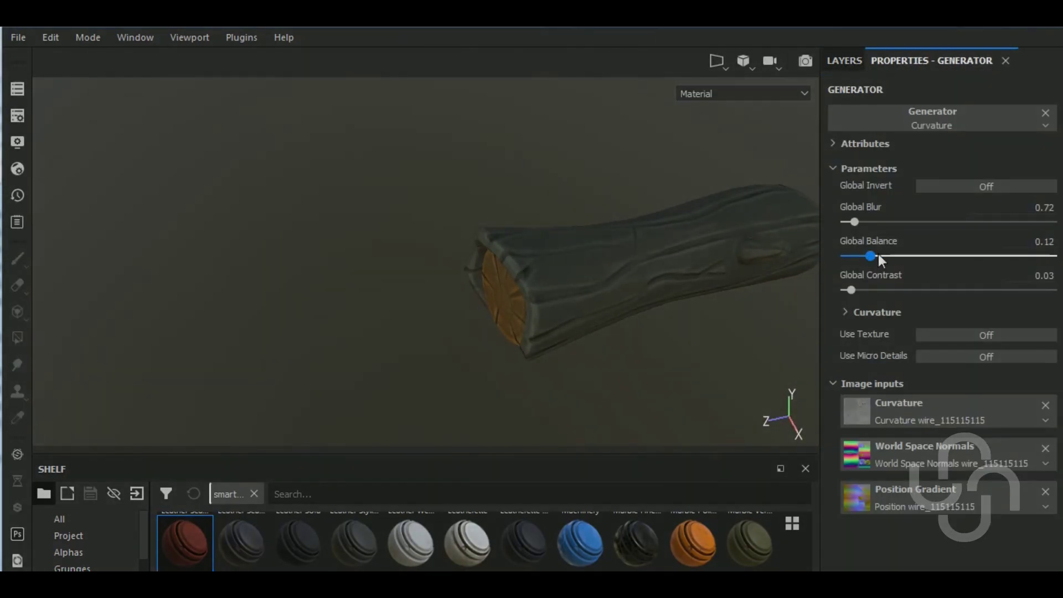
left_click_drag(870, 290, 878, 290)
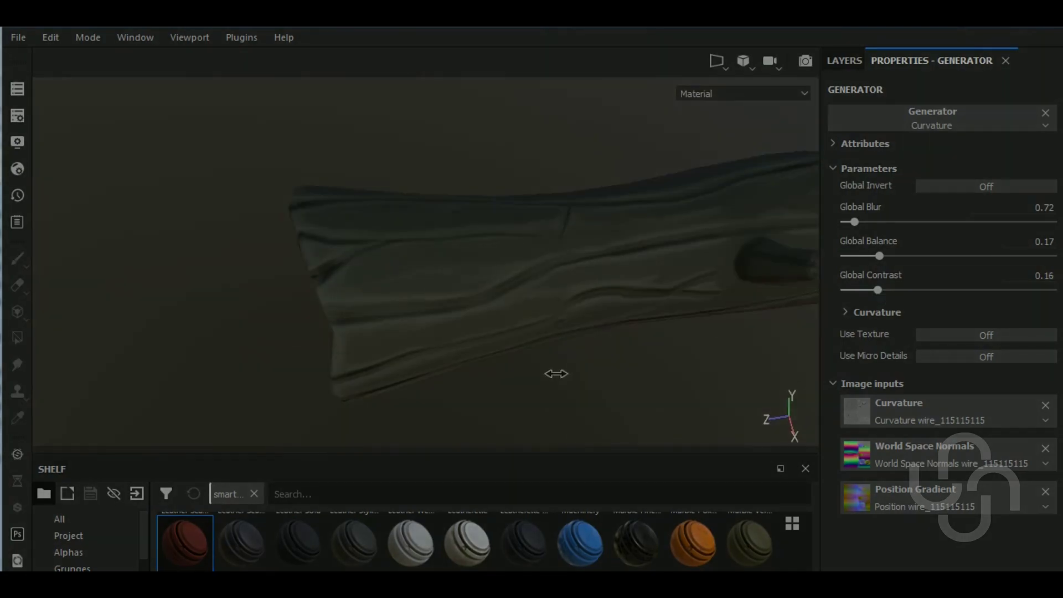